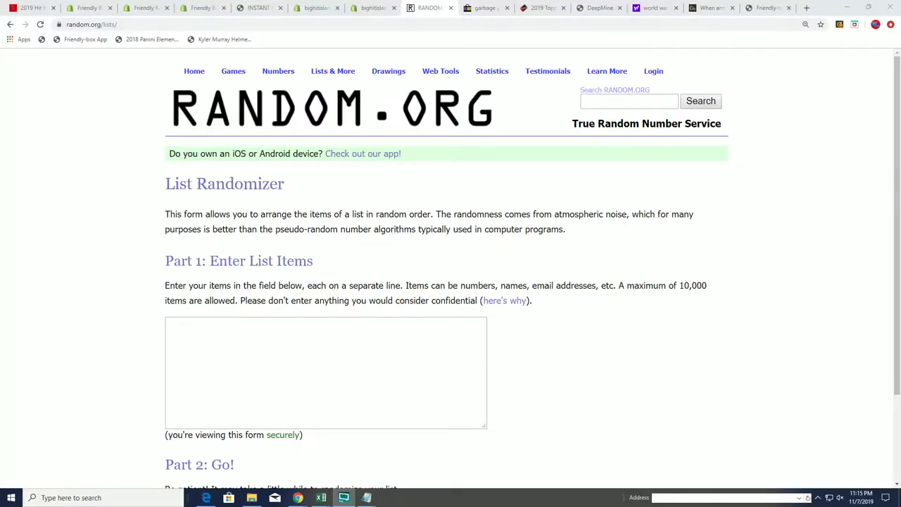
Step: Copy the 21 owner names from the notes and paste them into the List Randomizer box
key(alt+Tab)
drag(604, 65, 600, 24)
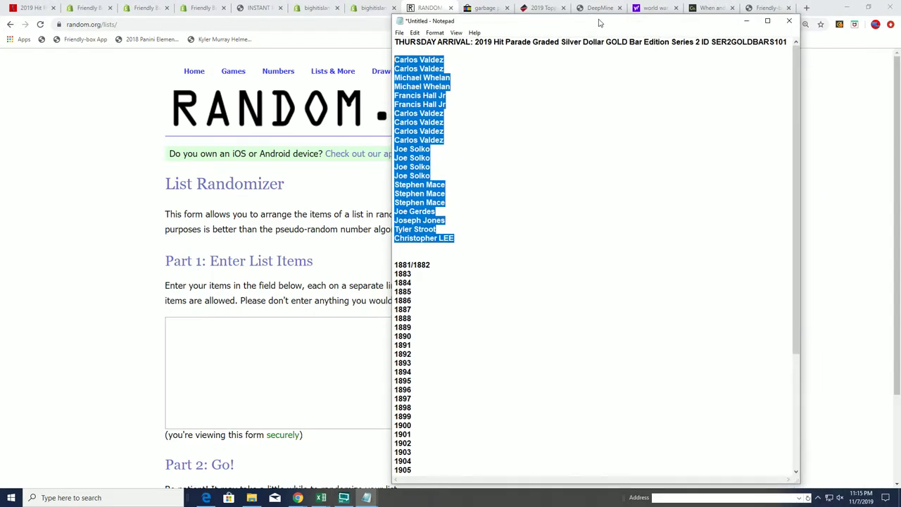
right_click(406, 124)
click(423, 153)
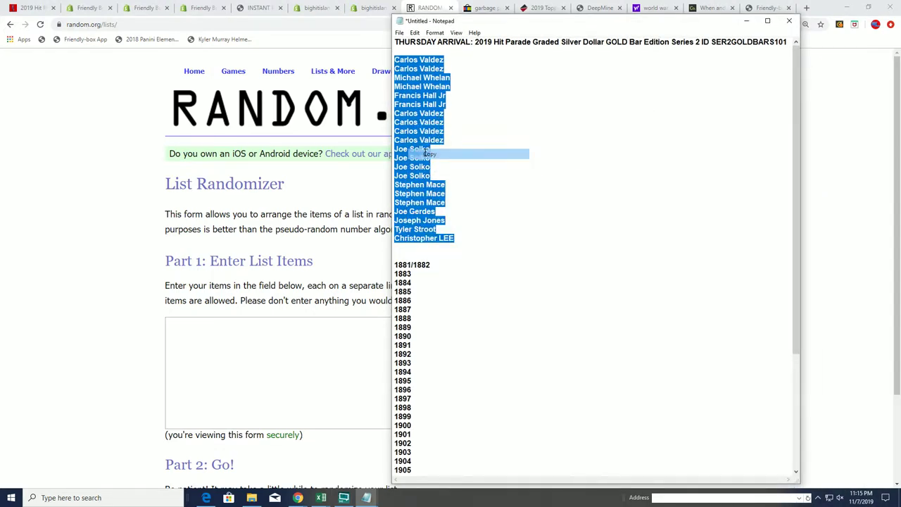
click(179, 323)
right_click(180, 323)
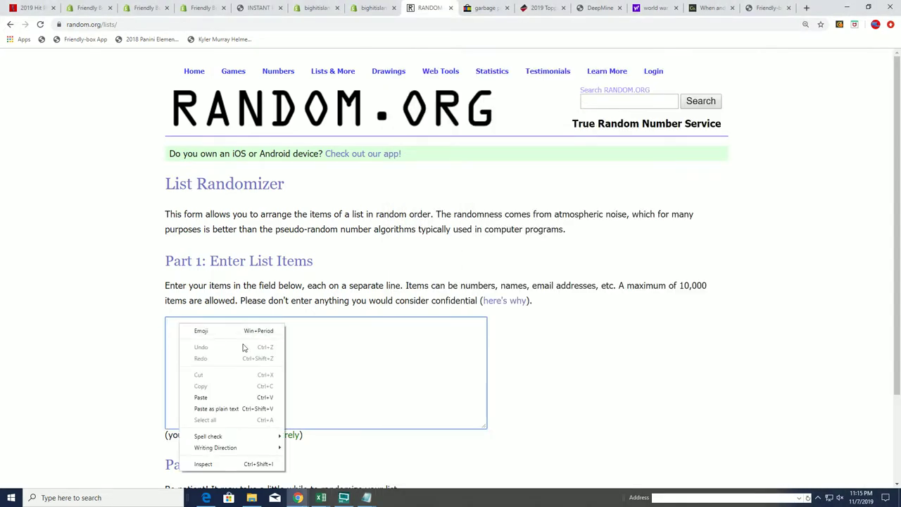
click(203, 398)
scroll(486, 386, down, 2)
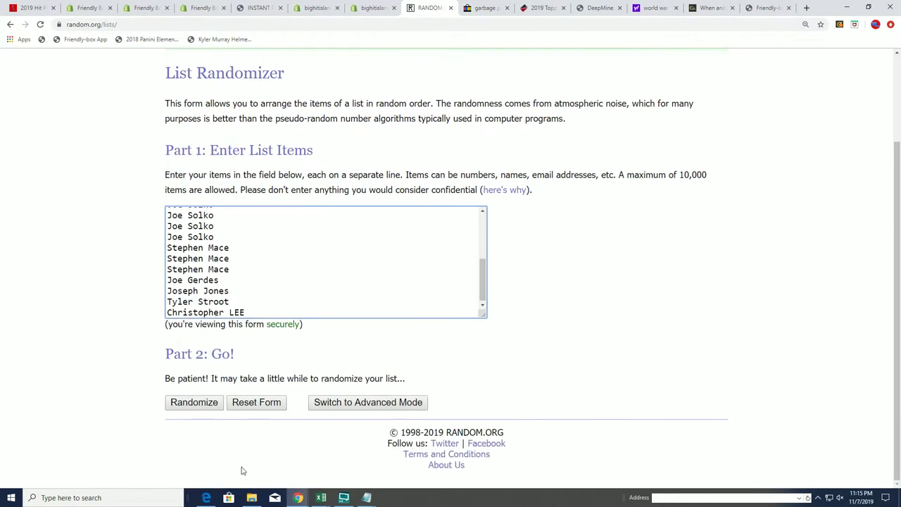
Step: Randomize the owner list, then reshuffle it until it has been shuffled seven times
click(192, 402)
scroll(208, 379, down, 3)
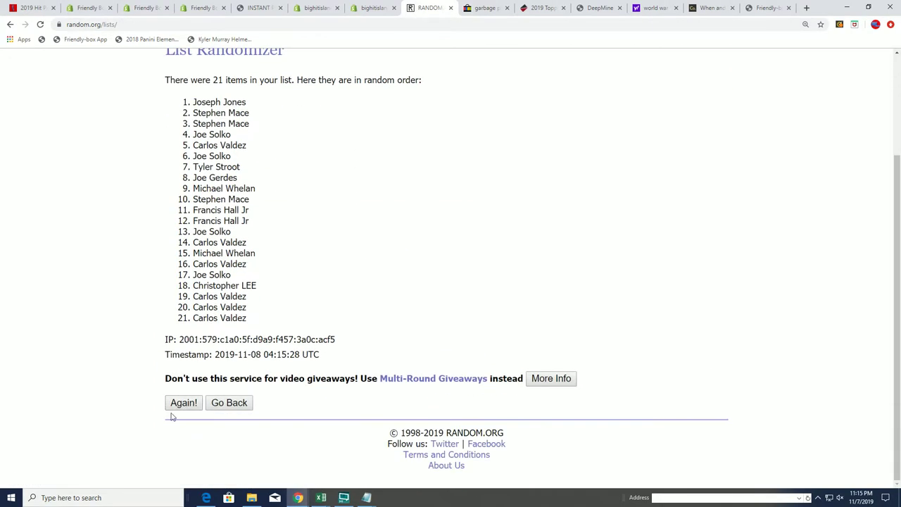
click(179, 403)
scroll(184, 401, down, 3)
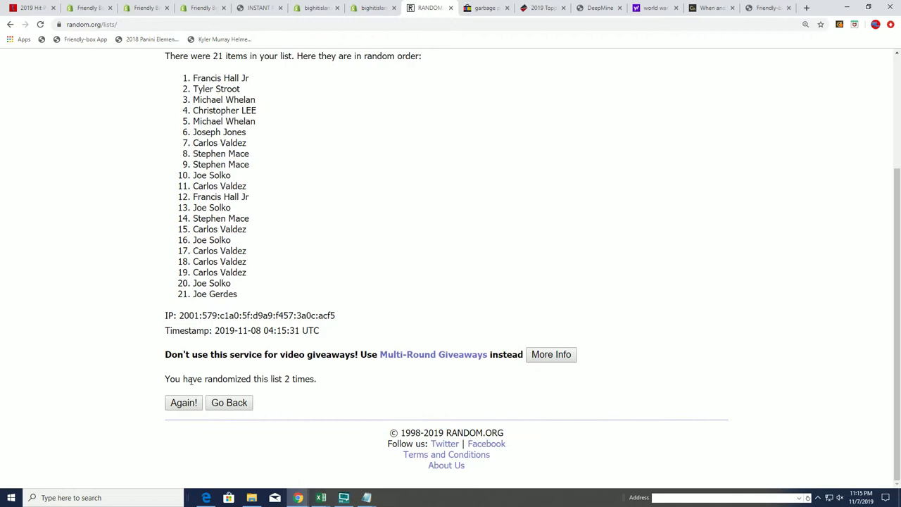
click(189, 402)
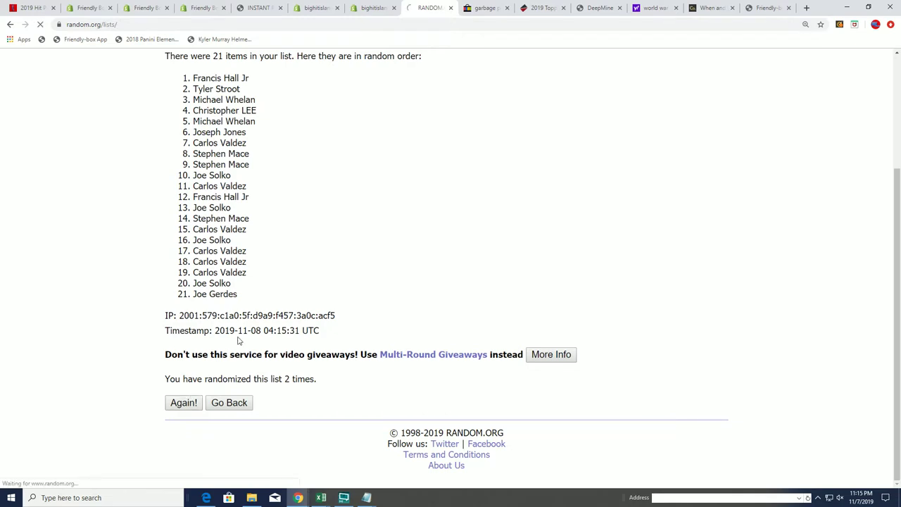
click(171, 407)
click(191, 403)
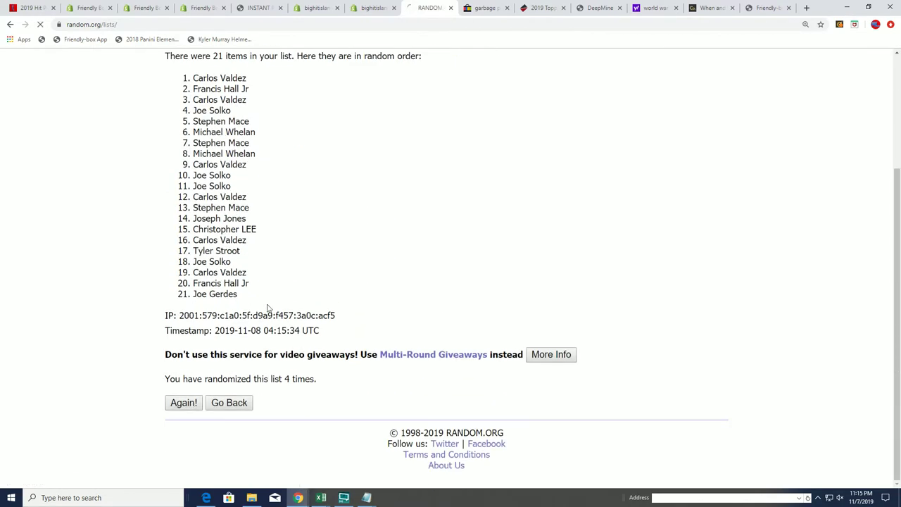
click(183, 402)
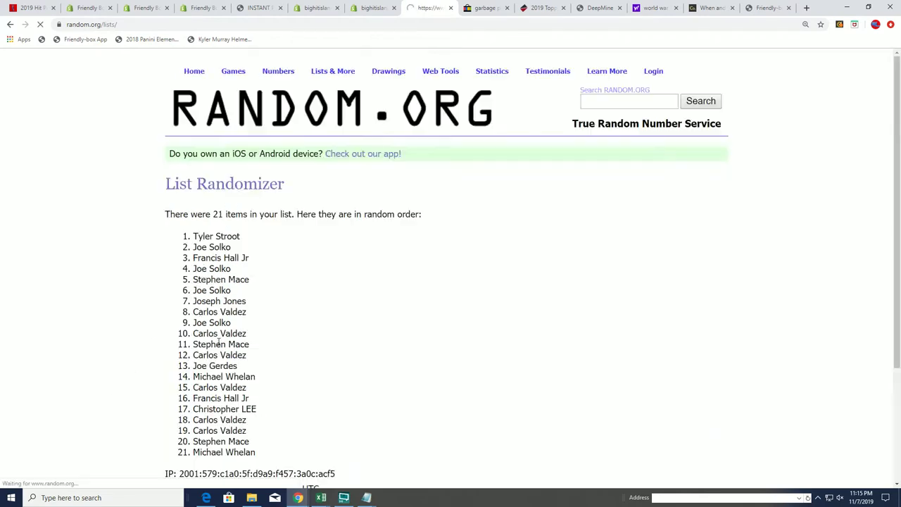
scroll(127, 432, down, 3)
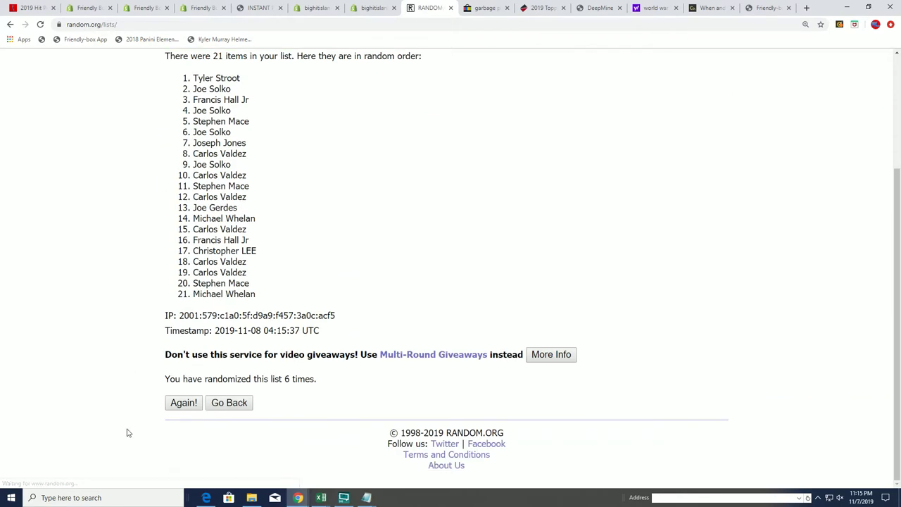
click(185, 403)
scroll(362, 207, down, 1)
Step: Select and copy the final shuffled list of owner names
drag(194, 141, 237, 359)
right_click(232, 314)
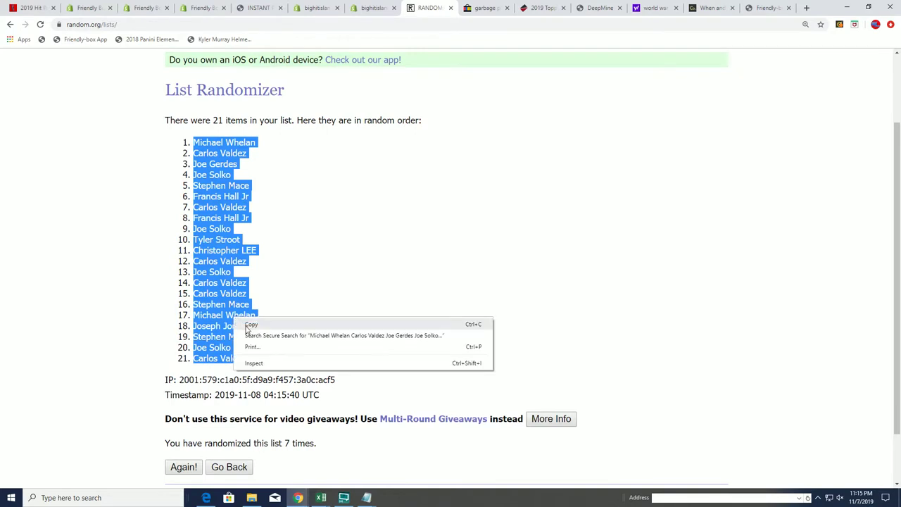
click(248, 325)
key(alt+Tab)
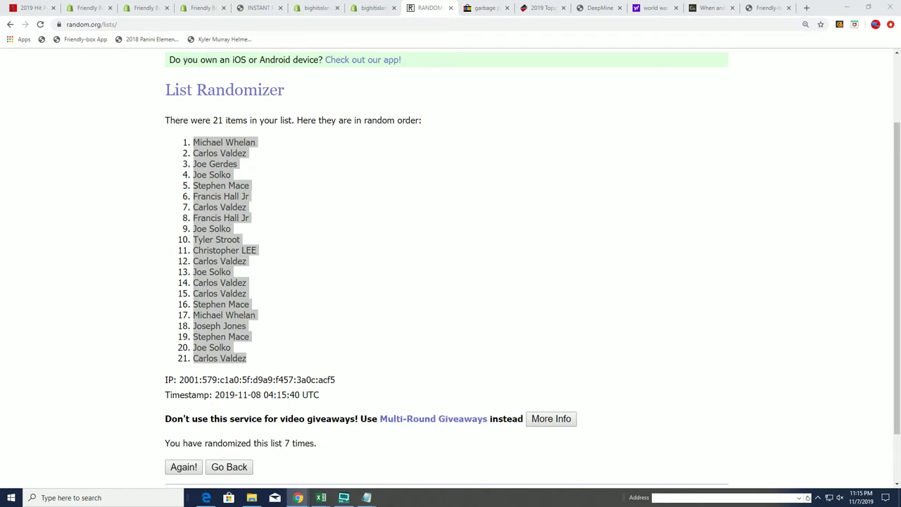
Step: Paste the shuffled owner names into A2:A22 using Match Destination Formatting
key(alt+Tab)
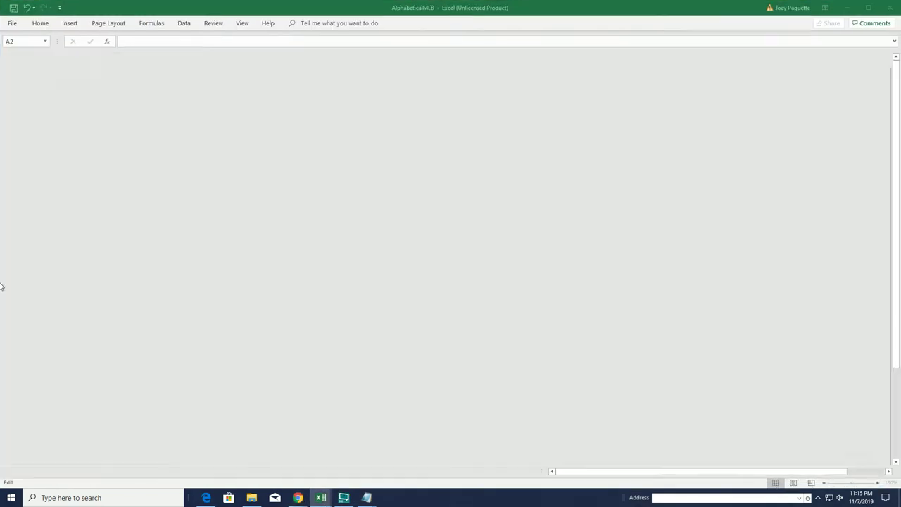
click(47, 91)
right_click(48, 91)
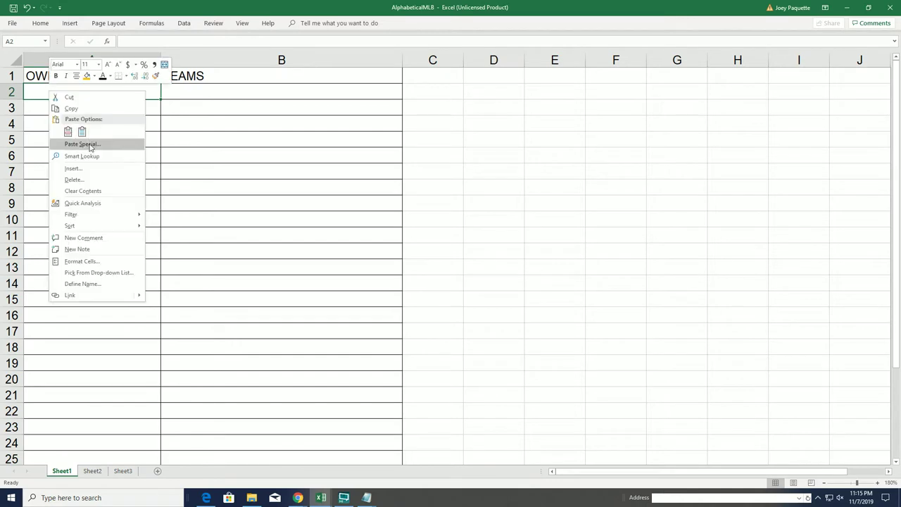
click(82, 132)
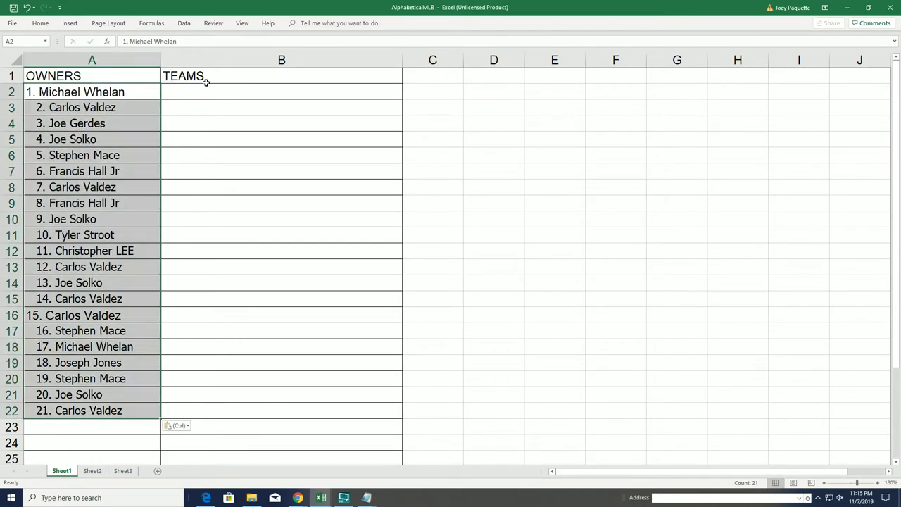
Step: Replace the B1 heading TEAMS with YEAR
double_click(209, 80)
key(BackSpace)
key(BackSpace)
key(BackSpace)
key(BackSpace)
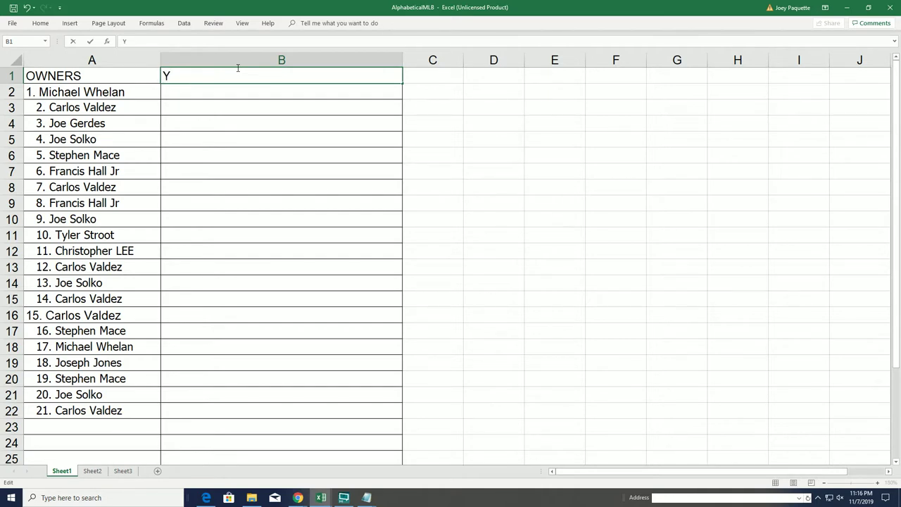
text(YEAR)
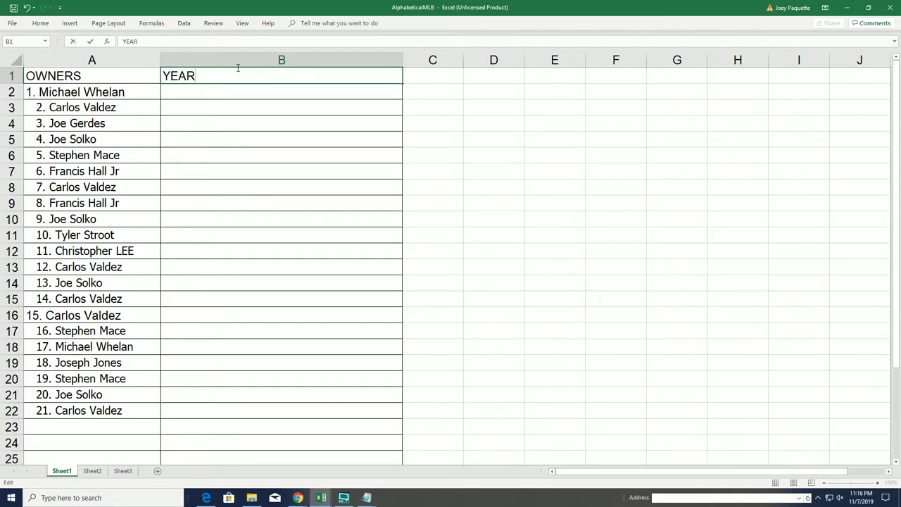
Step: Minimize Excel and open a fresh List Randomizer form on RANDOM.ORG
click(851, 11)
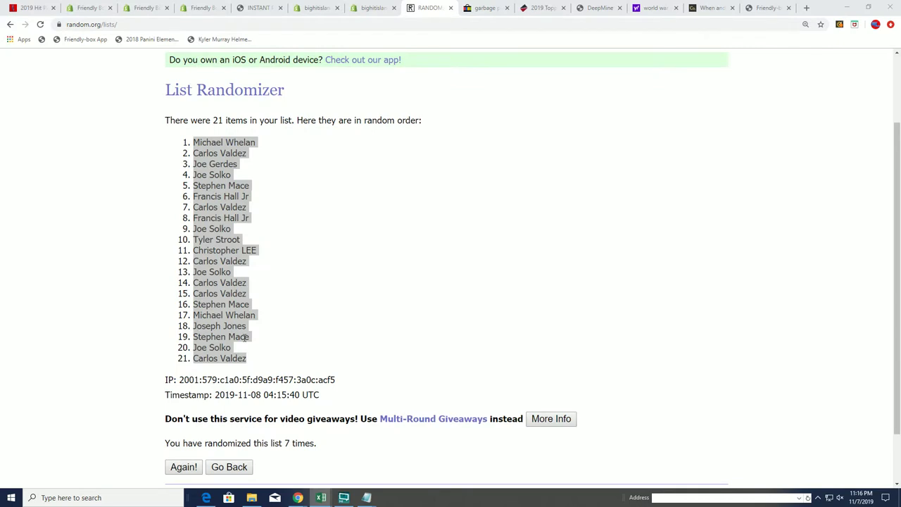
scroll(245, 337, up, 3)
click(341, 87)
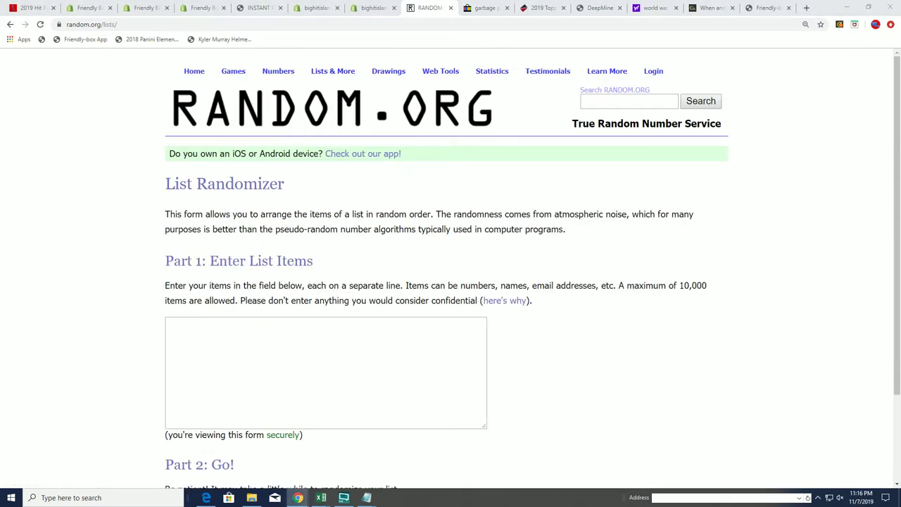
Step: Maximize the notes and copy the years from 1881/1882 through 1923
key(alt+Tab)
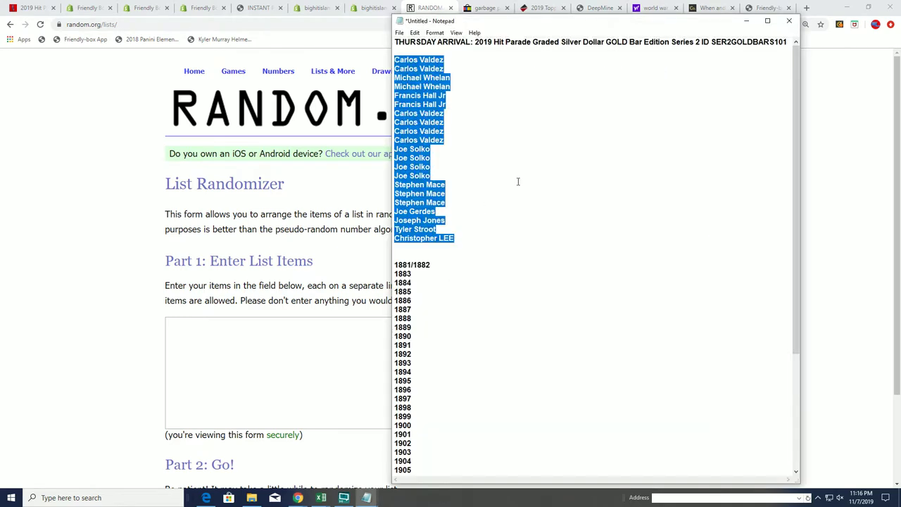
double_click(542, 15)
scroll(477, 439, down, 3)
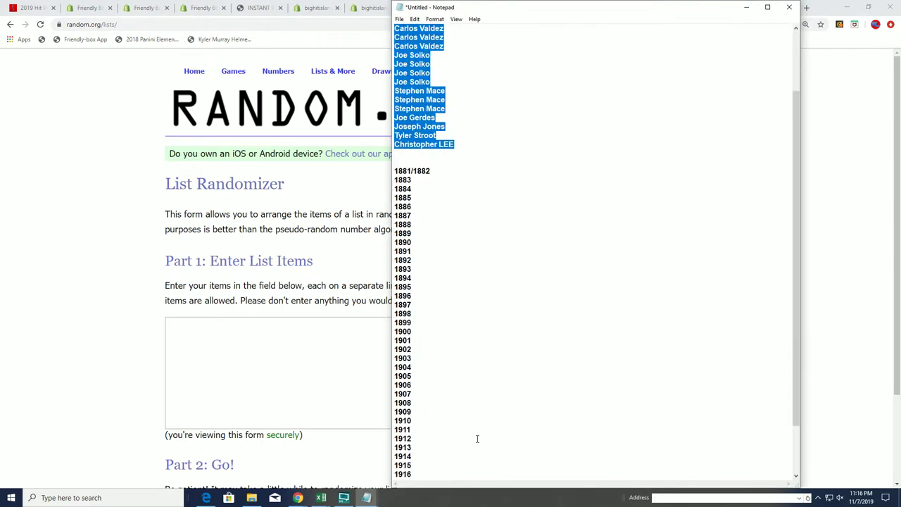
scroll(429, 438, down, 2)
drag(414, 470, 395, 108)
right_click(414, 110)
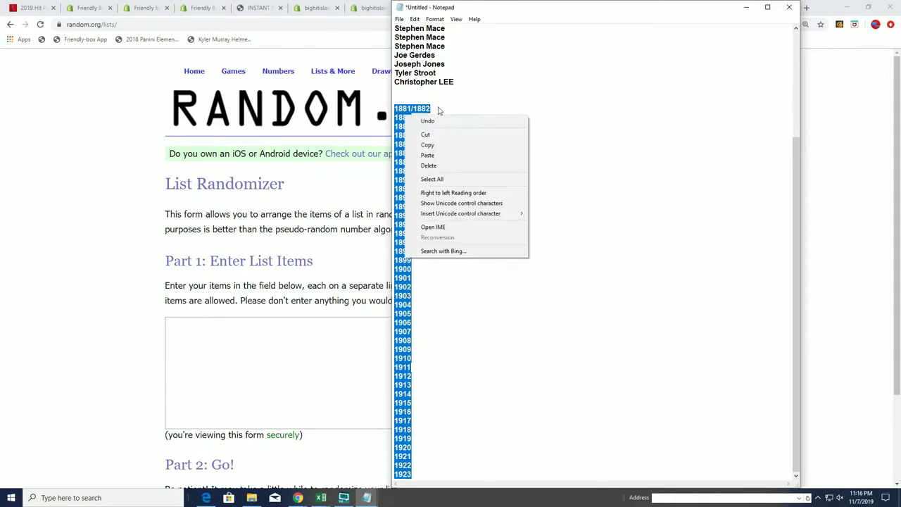
click(437, 146)
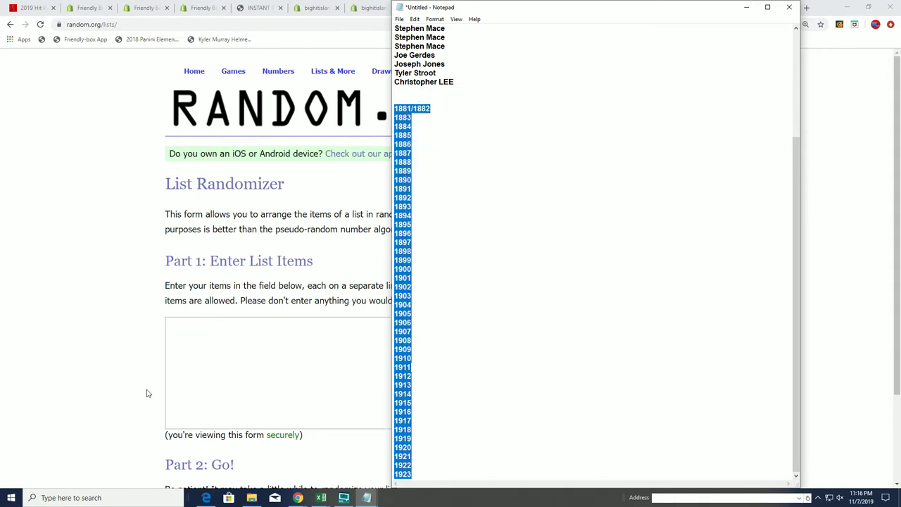
Step: Paste the copied years into the randomizer's list box
click(176, 331)
right_click(188, 322)
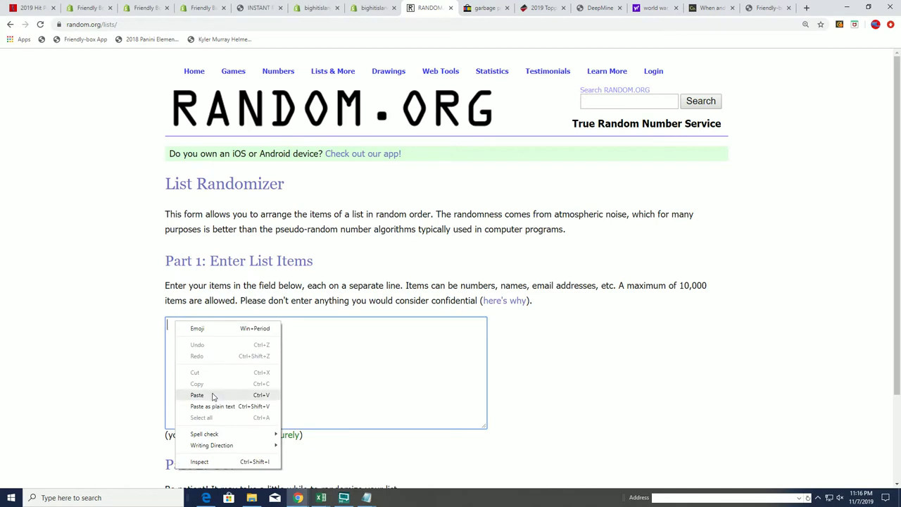
click(214, 394)
drag(487, 401, 503, 421)
scroll(553, 411, down, 3)
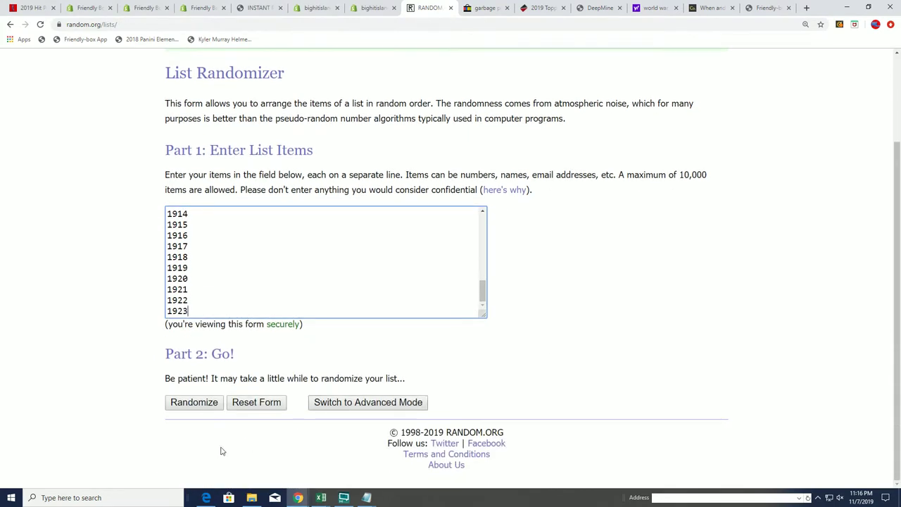
Step: Randomize the 42 years, then reshuffle until they've been shuffled seven times
click(195, 406)
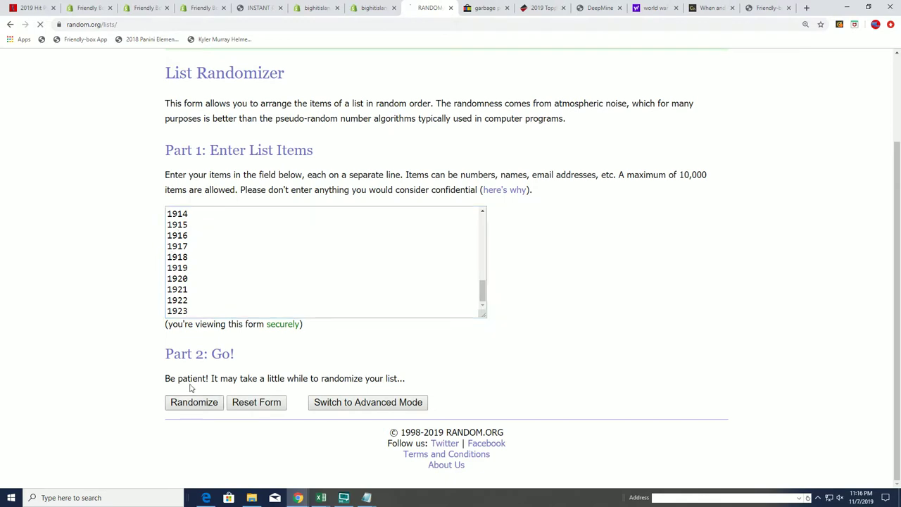
scroll(162, 420, down, 5)
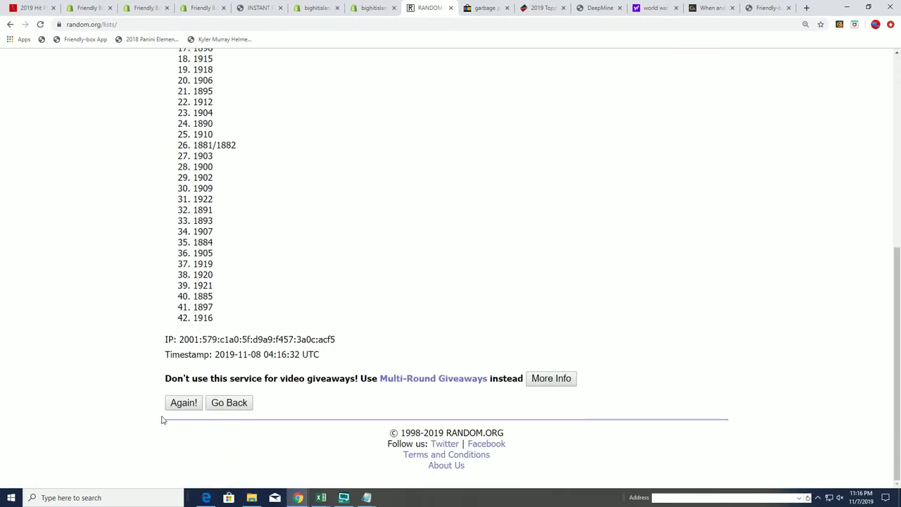
click(177, 403)
scroll(178, 403, down, 2)
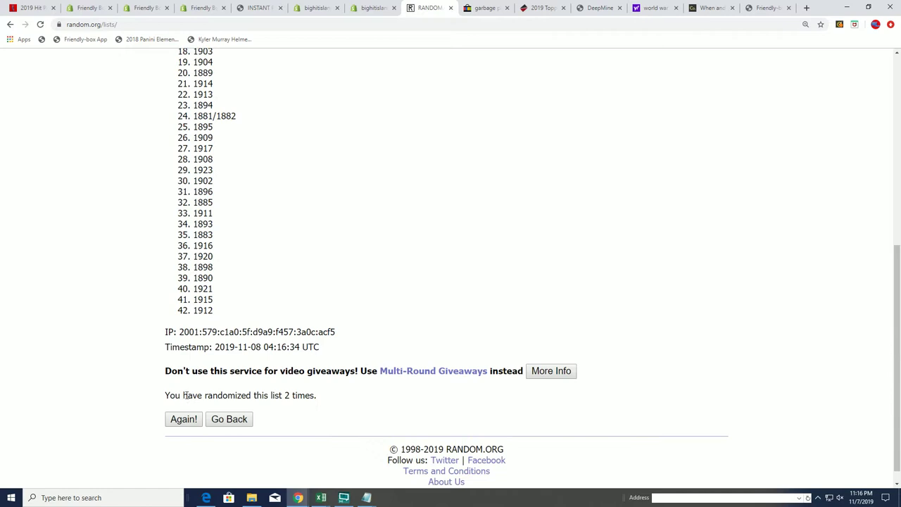
click(179, 403)
scroll(180, 366, down, 5)
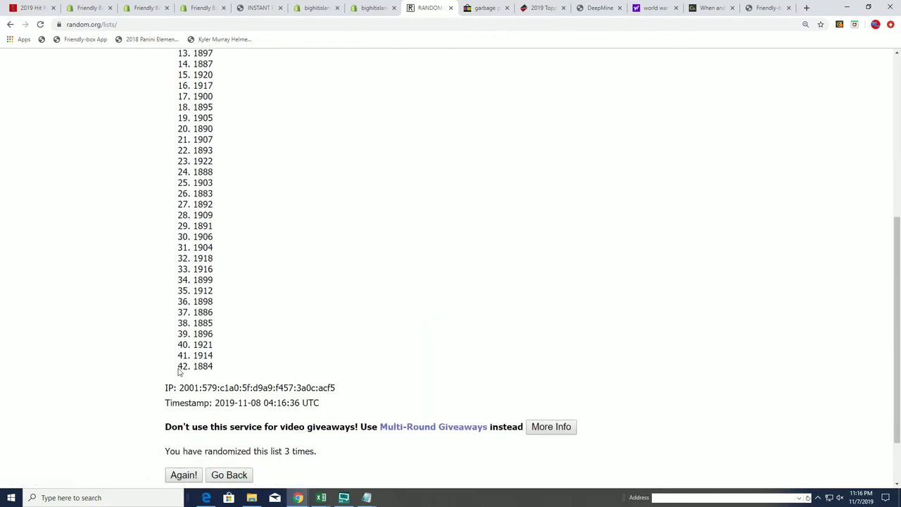
click(177, 407)
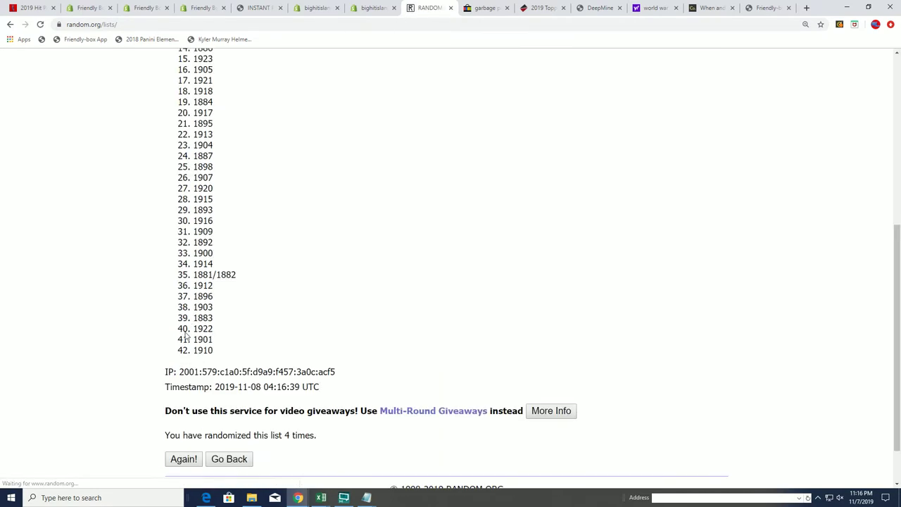
scroll(172, 350, down, 2)
click(179, 403)
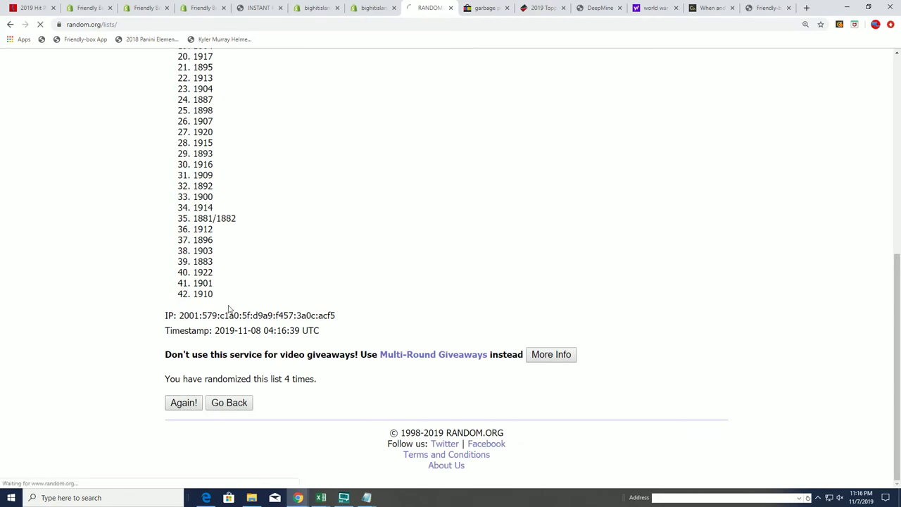
scroll(228, 307, down, 5)
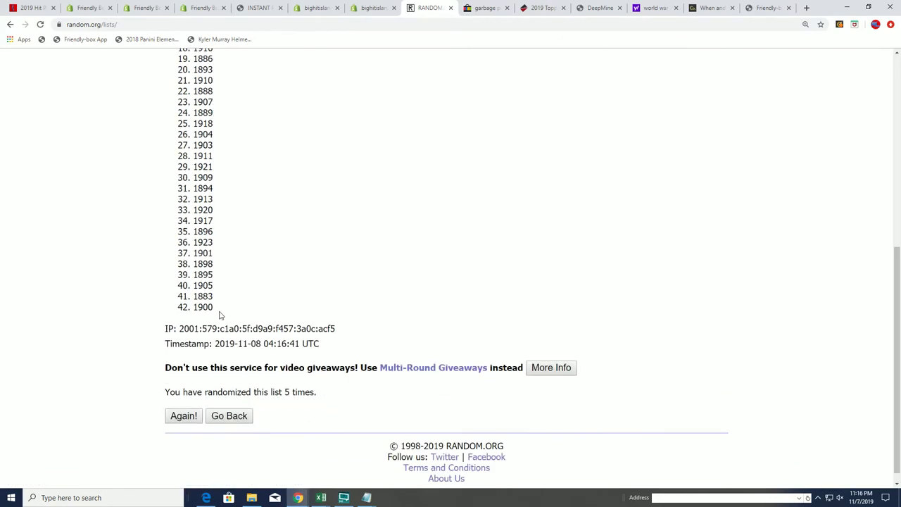
click(180, 405)
scroll(138, 387, down, 1)
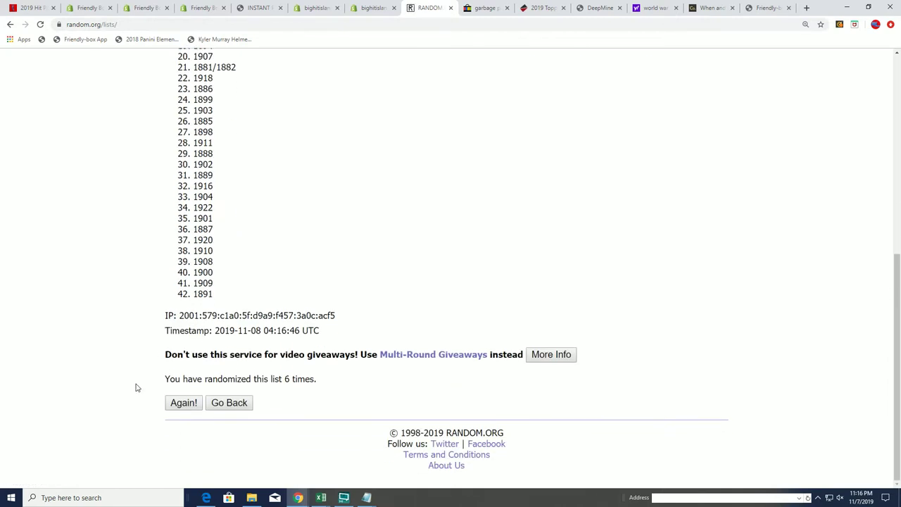
click(174, 405)
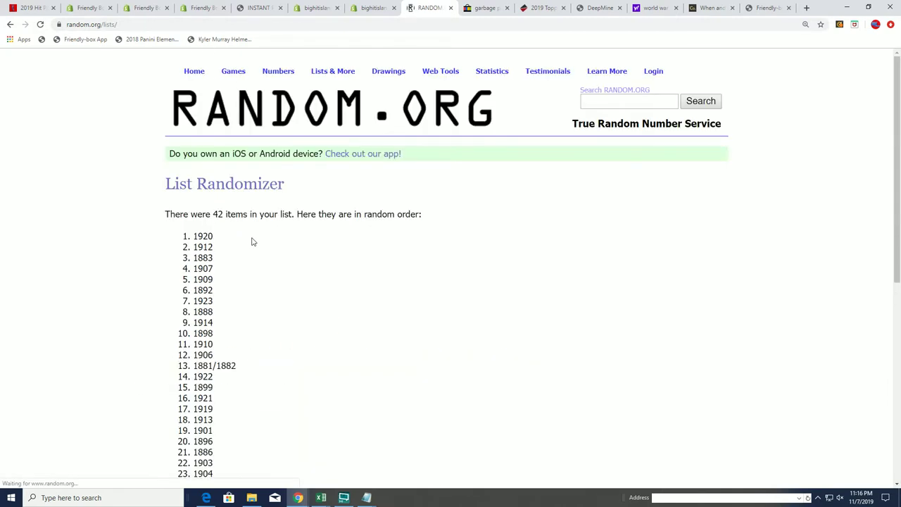
scroll(177, 99, down, 2)
Step: Select and copy the final randomized year list, starting 1920, 1912, 1883
drag(192, 86, 209, 397)
right_click(193, 357)
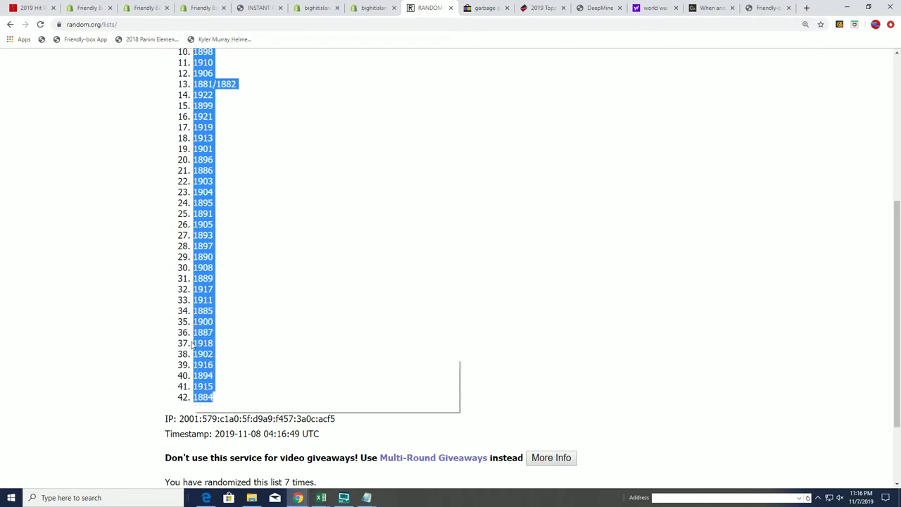
click(225, 363)
scroll(288, 375, down, 2)
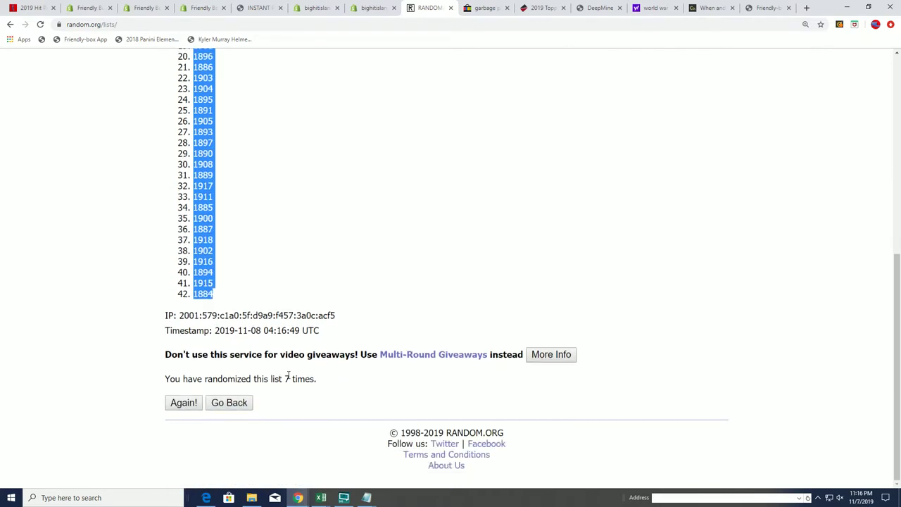
scroll(362, 369, up, 3)
scroll(361, 368, down, 1)
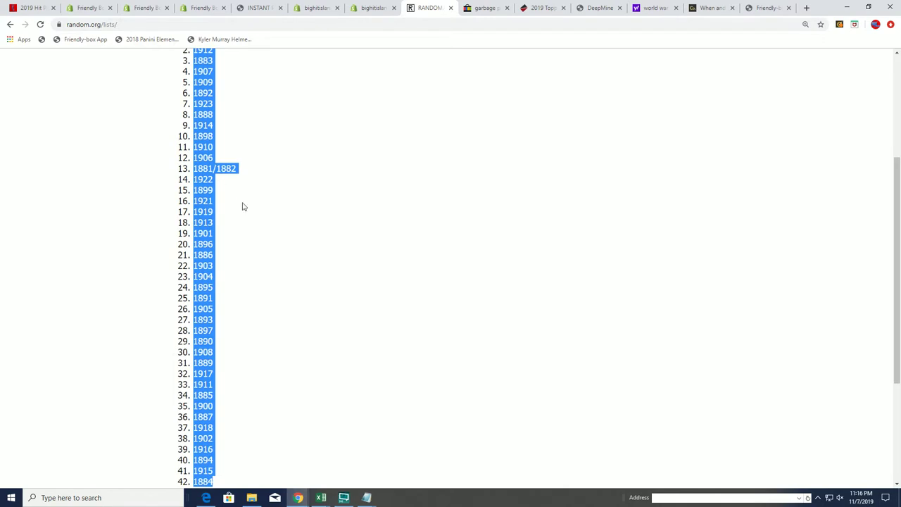
Step: Return to the AlphabeticalMLB workbook, open B2's paste options, and dismiss them with Esc
scroll(314, 195, up, 2)
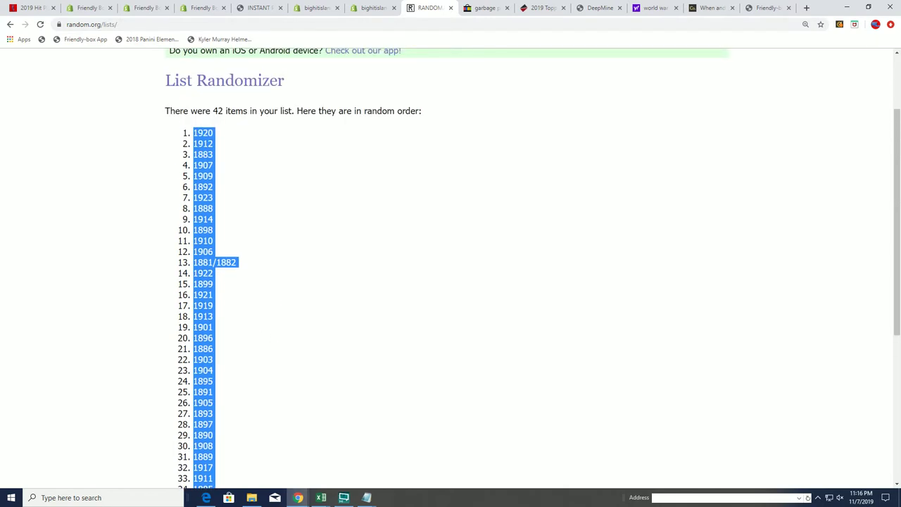
key(alt+Tab)
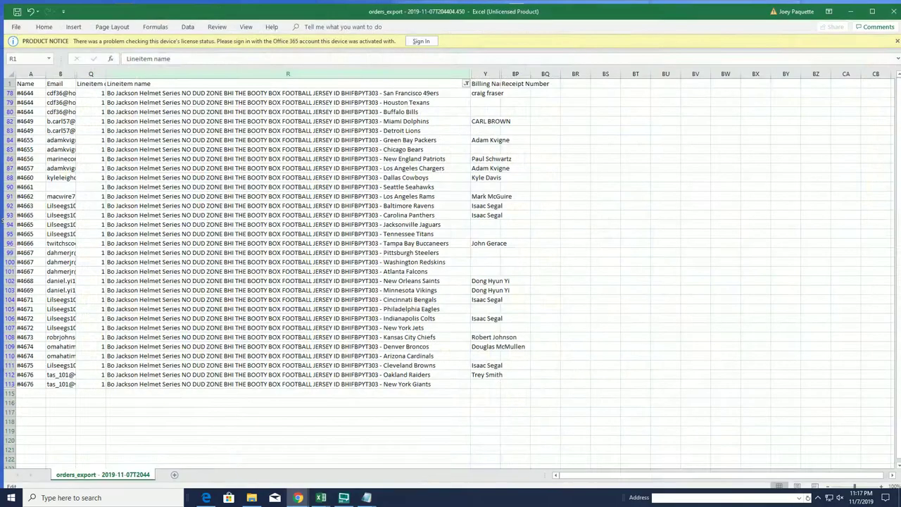
key(alt+Tab)
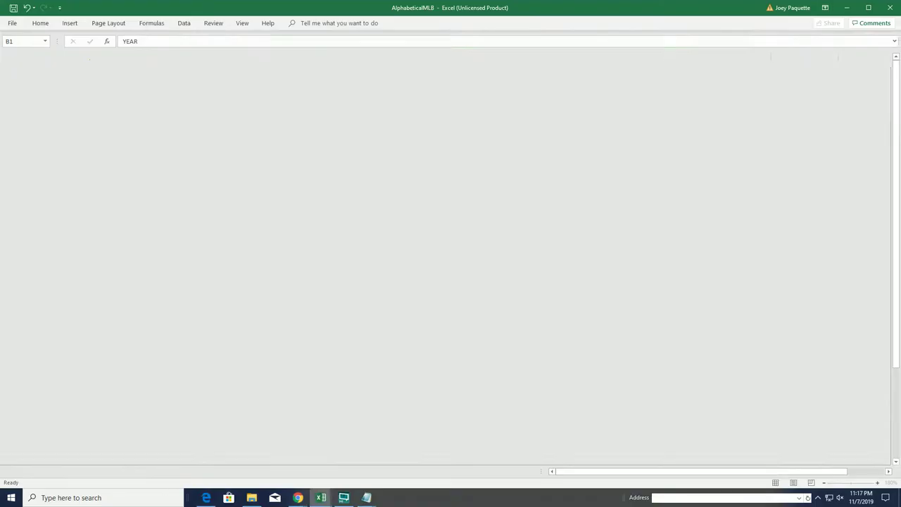
click(173, 90)
right_click(173, 90)
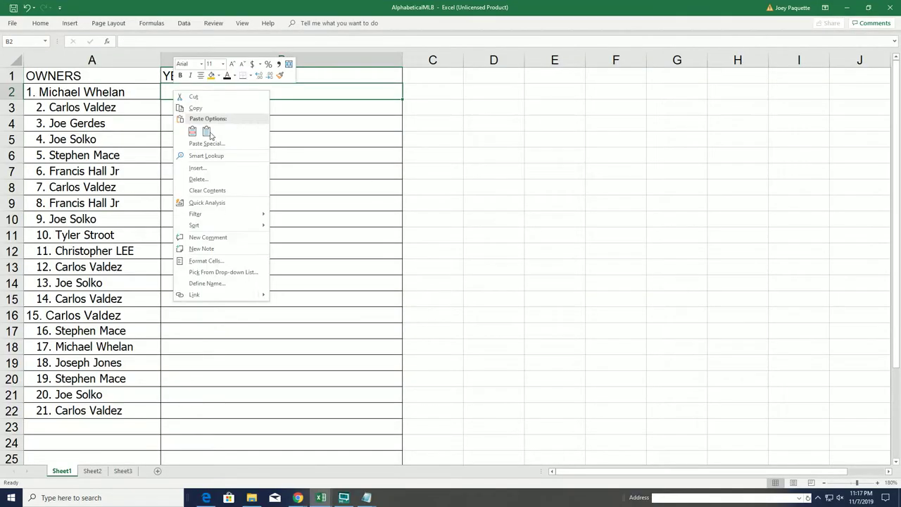
click(207, 135)
key(Escape)
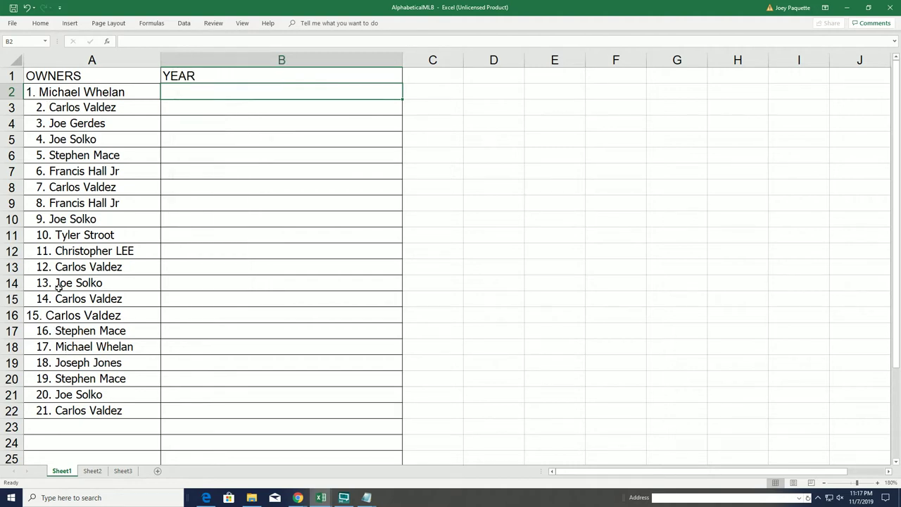
Step: Select and copy the 21 owner names in A2:A22
drag(71, 90, 93, 410)
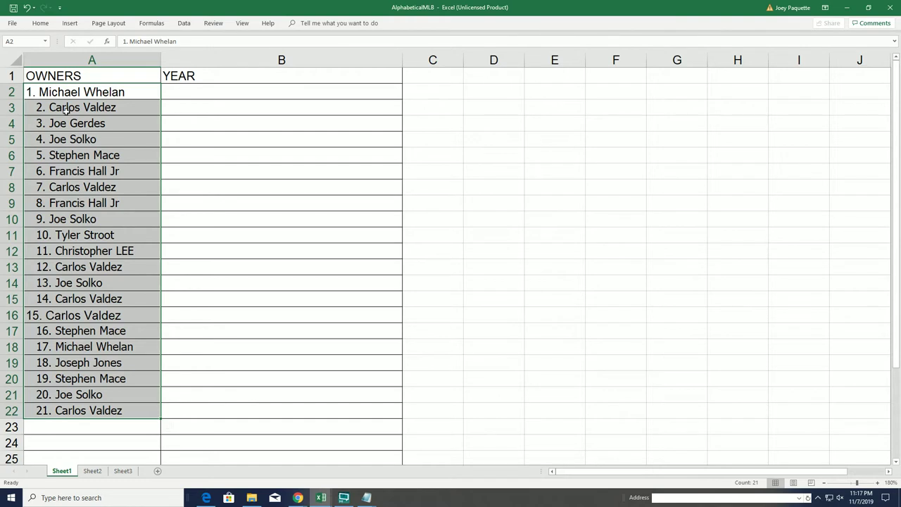
click(54, 414)
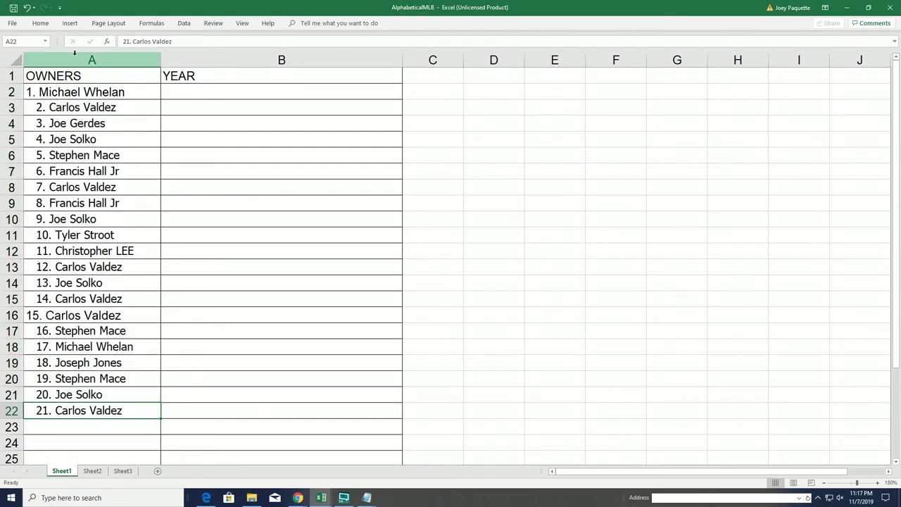
click(63, 87)
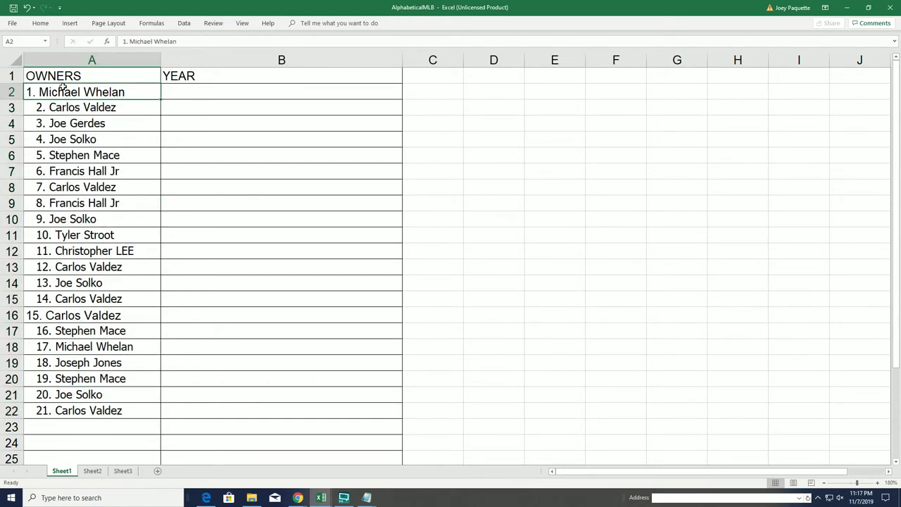
scroll(59, 191, down, 1)
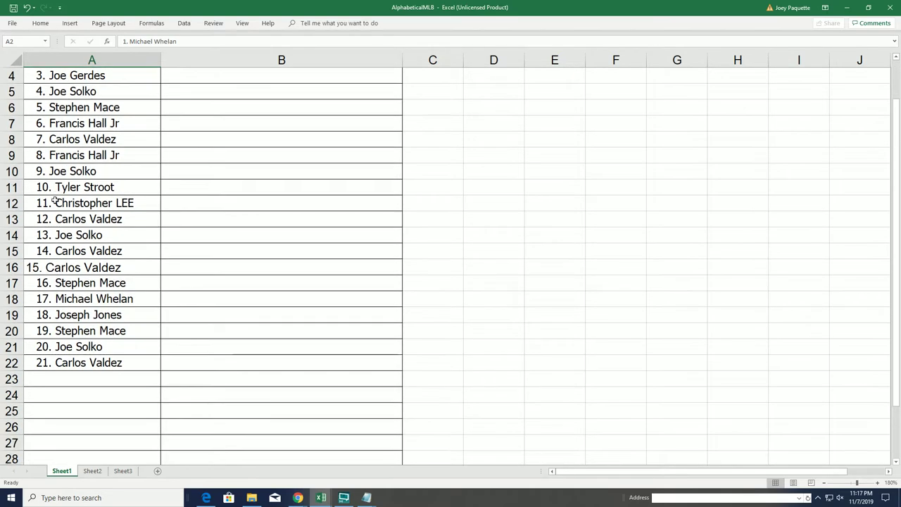
scroll(60, 203, up, 1)
drag(83, 87, 95, 410)
right_click(113, 183)
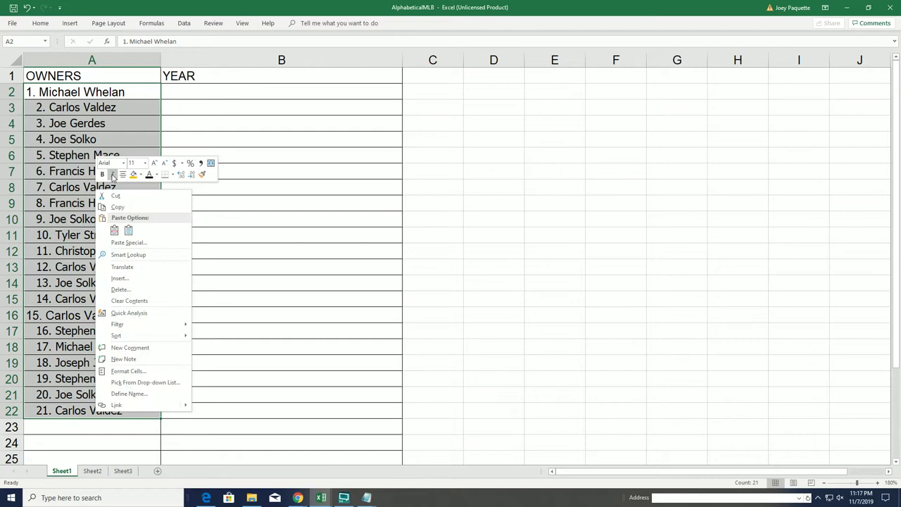
click(120, 203)
Step: Paste a second copy of the owners into A23:A43
scroll(115, 207, down, 3)
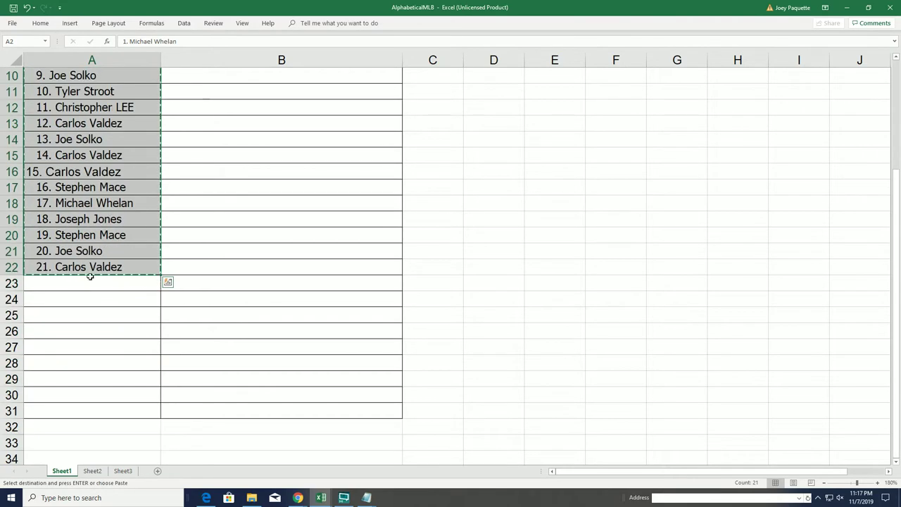
scroll(83, 289, down, 2)
drag(60, 190, 99, 408)
right_click(98, 408)
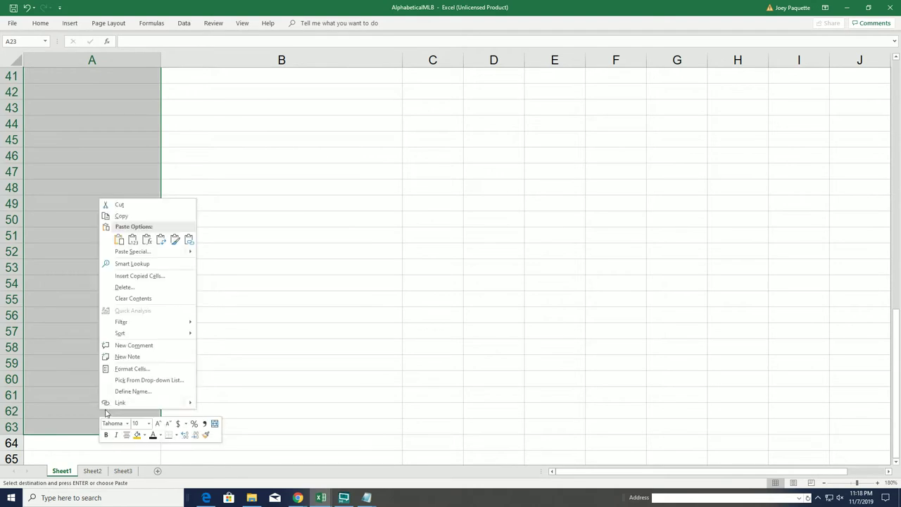
click(118, 240)
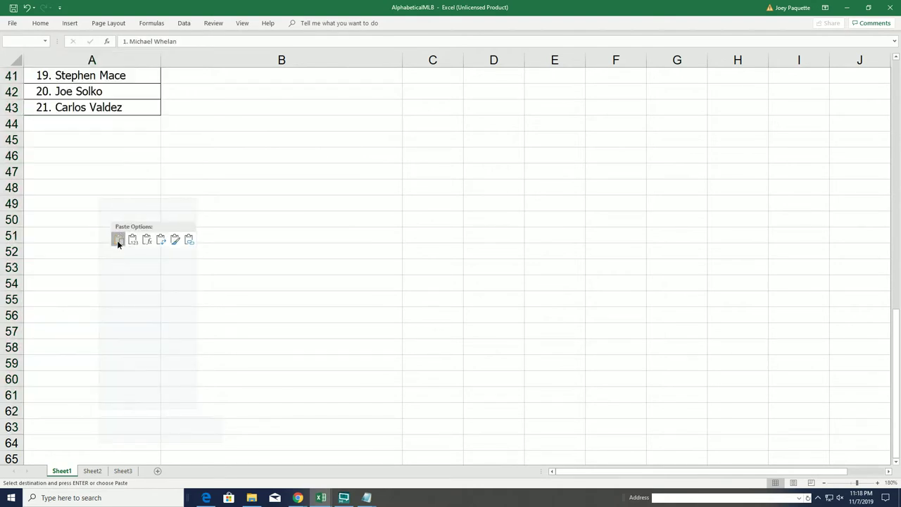
scroll(113, 253, up, 13)
scroll(98, 261, down, 1)
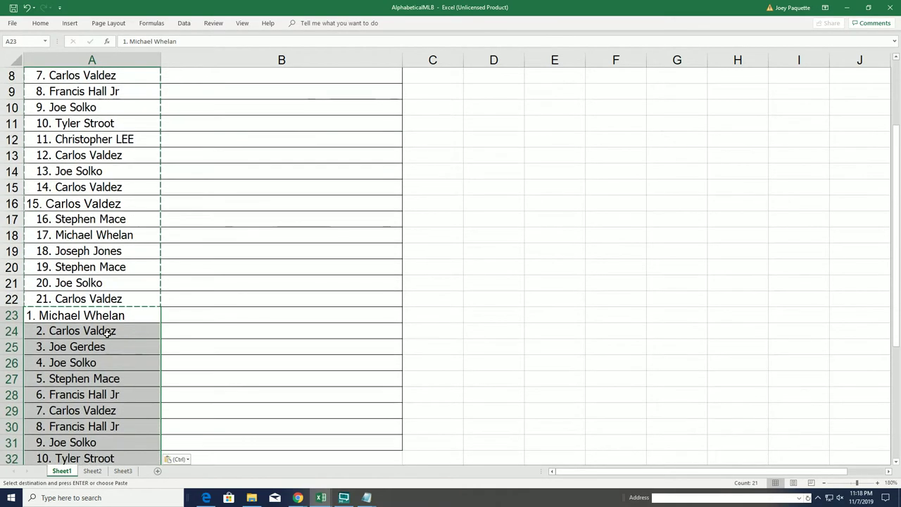
click(140, 327)
Step: Review the 42-owner list, then shrink the workbook to a window over the browser
scroll(163, 343, down, 4)
scroll(147, 368, down, 1)
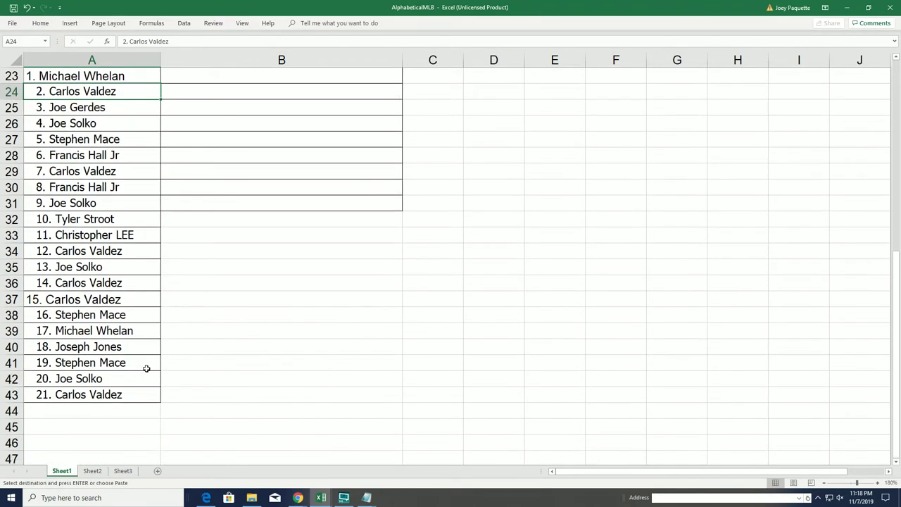
scroll(144, 371, up, 6)
scroll(142, 372, up, 2)
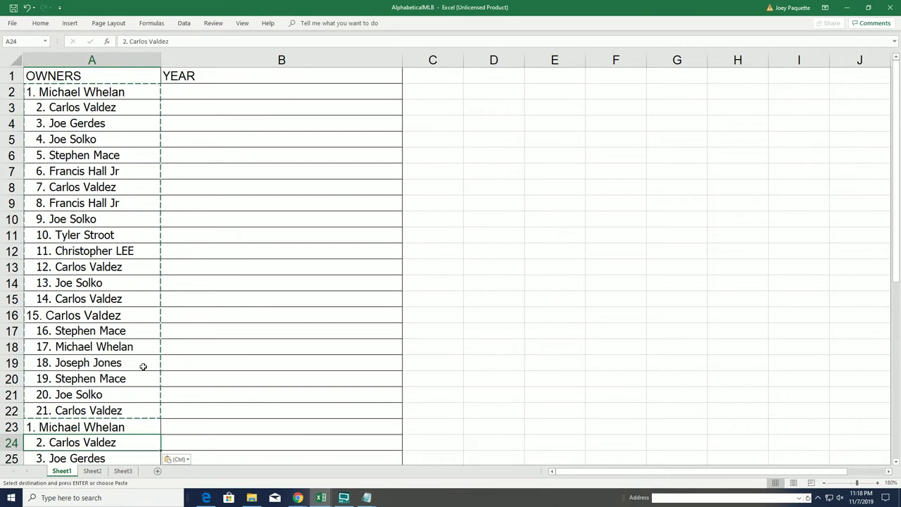
scroll(91, 429, down, 2)
scroll(96, 410, down, 4)
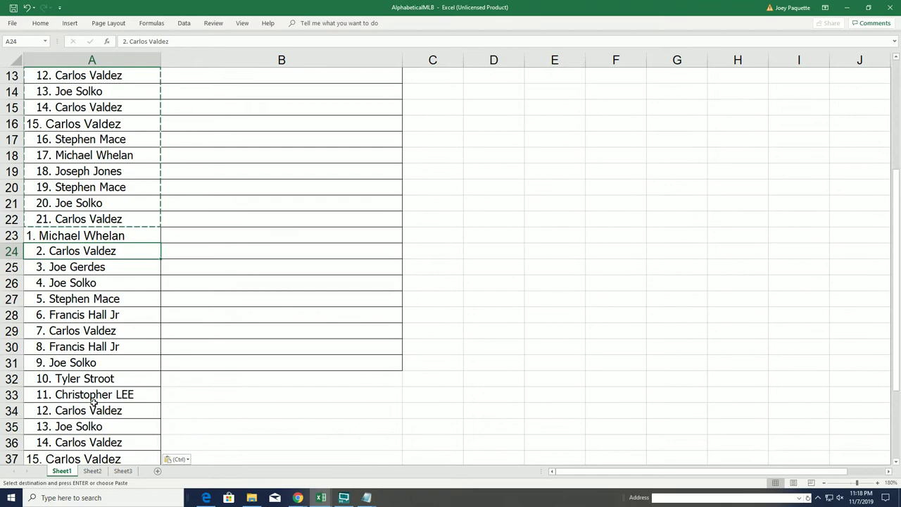
scroll(140, 416, down, 3)
scroll(162, 409, up, 9)
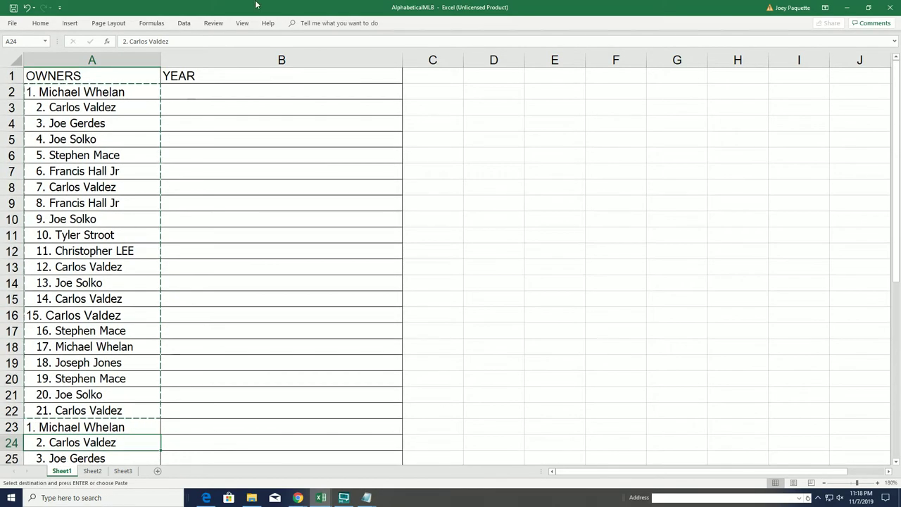
drag(258, 6, 599, 27)
Step: Copy the 42 shuffled years from RANDOM.ORG and bring the widened workbook back in front
right_click(203, 150)
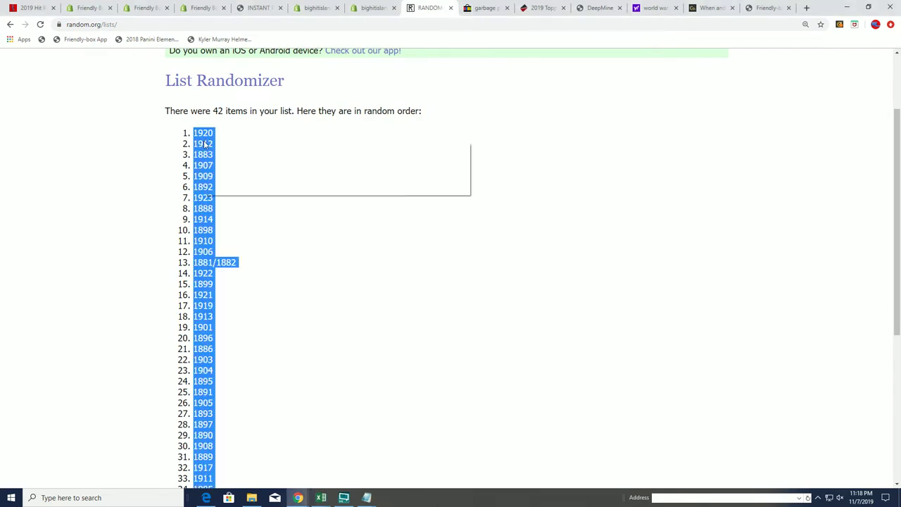
click(217, 148)
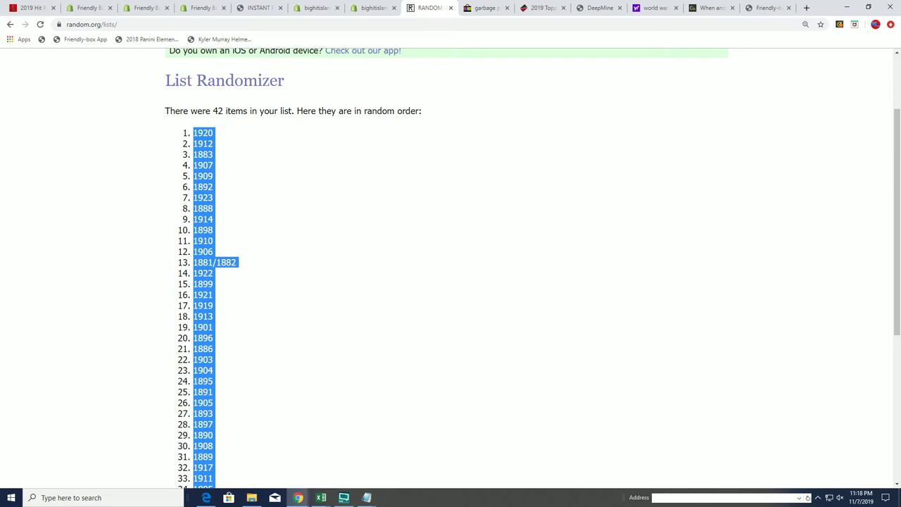
key(alt+Tab)
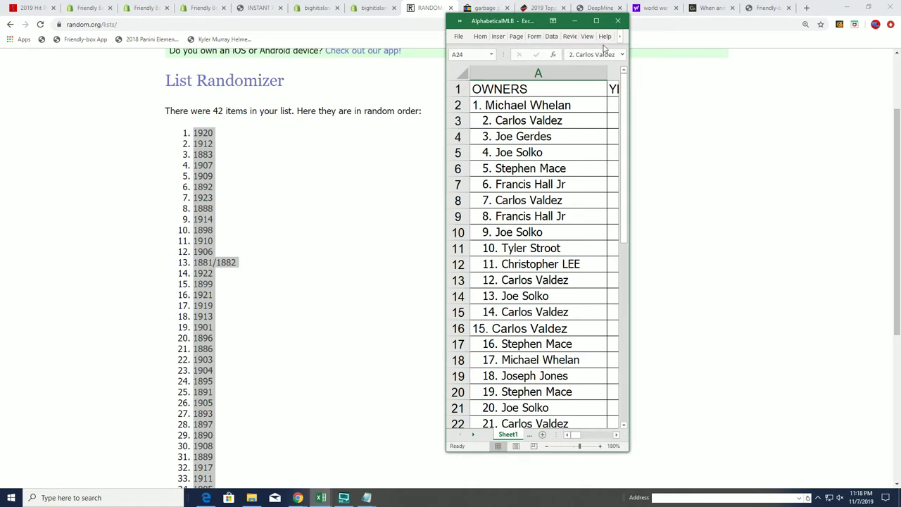
drag(631, 131, 861, 132)
right_click(205, 154)
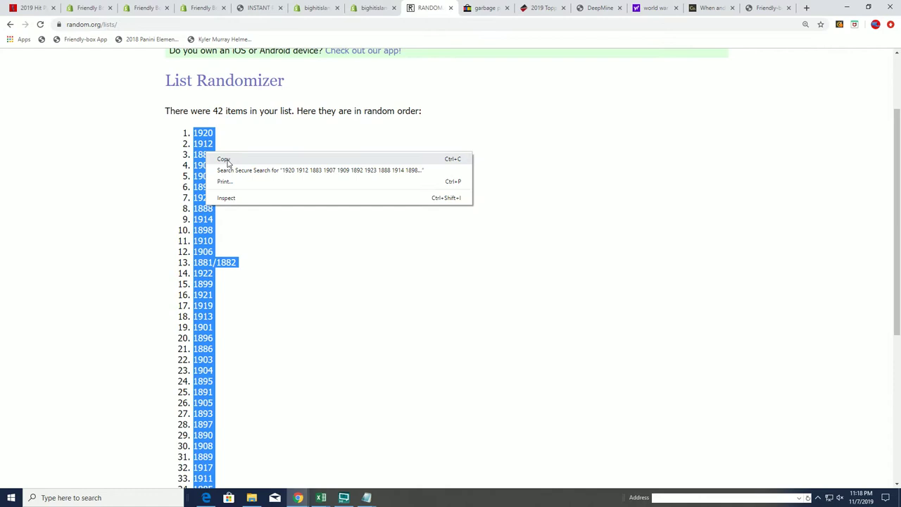
click(227, 159)
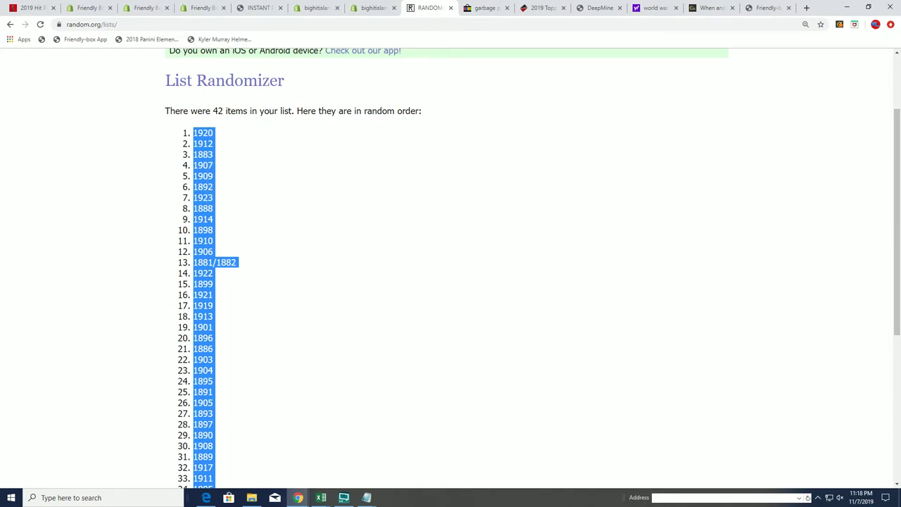
key(alt+Tab)
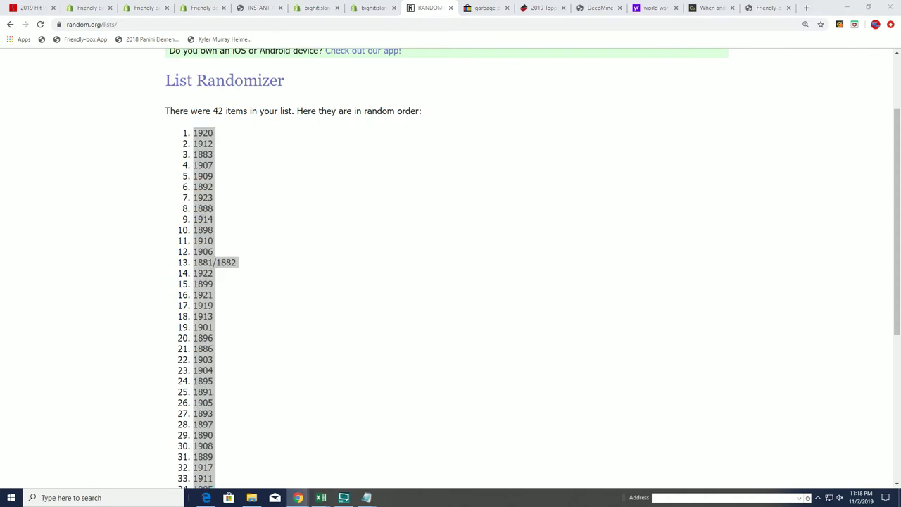
click(321, 498)
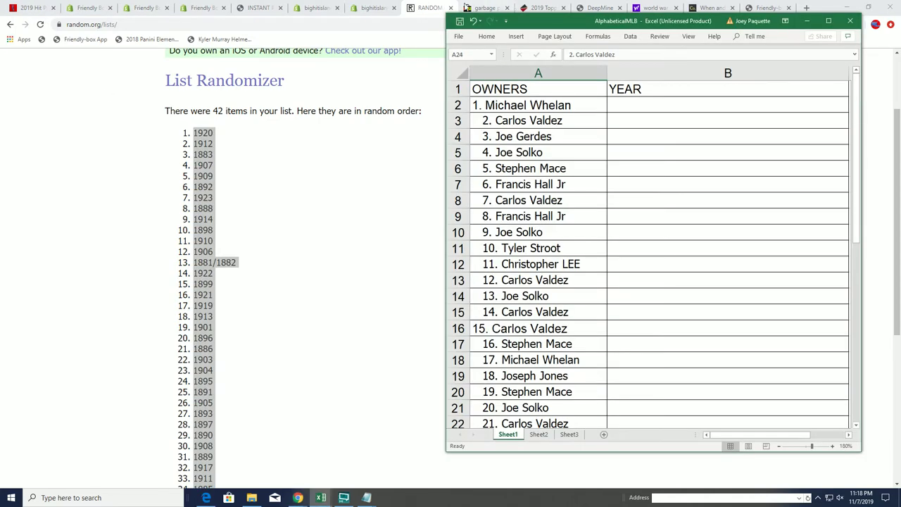
Step: Maximize the workbook and paste the randomized years into B2:B43
click(828, 21)
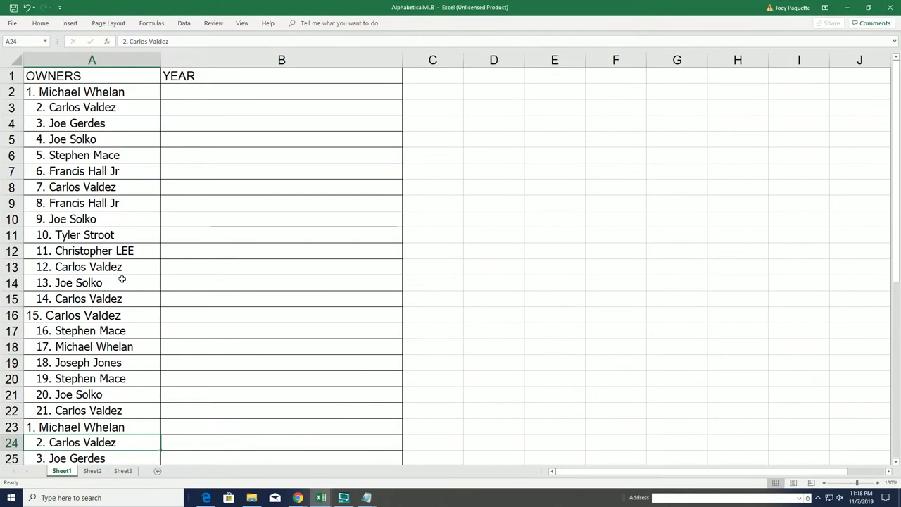
scroll(124, 281, down, 5)
scroll(88, 212, up, 5)
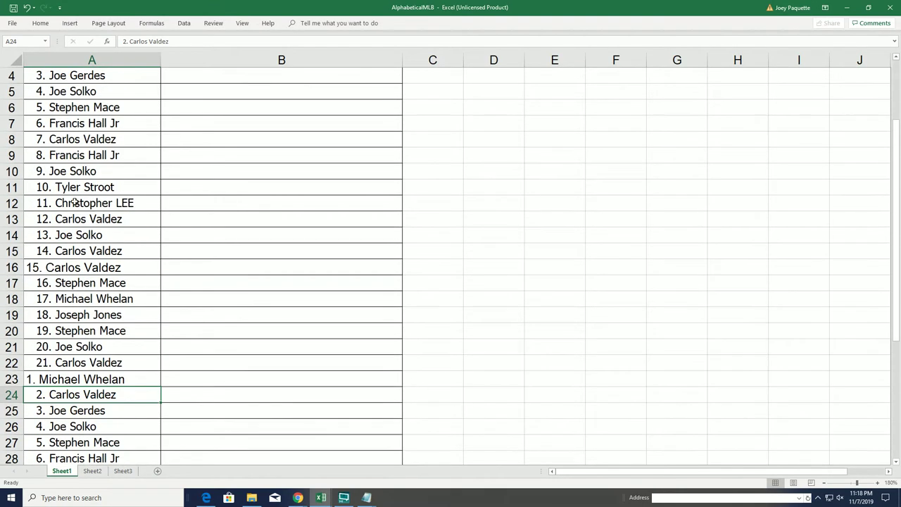
scroll(83, 353, down, 8)
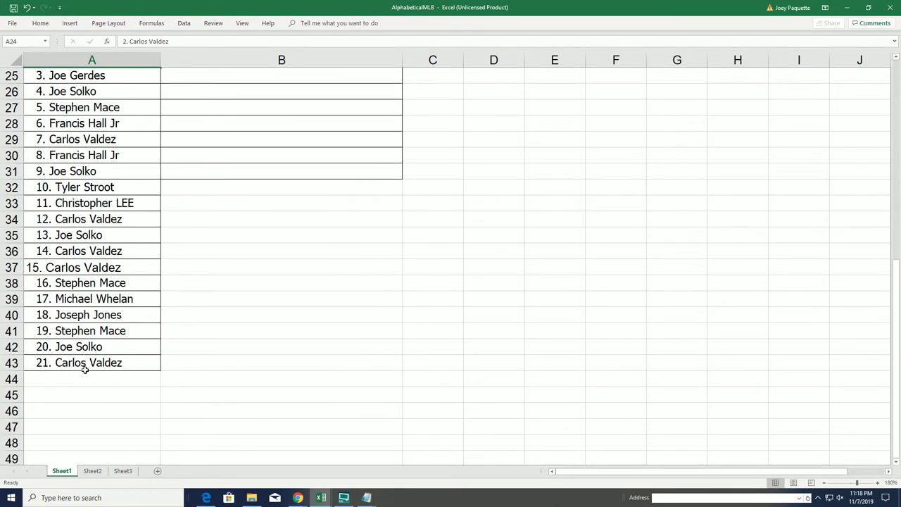
scroll(45, 362, up, 8)
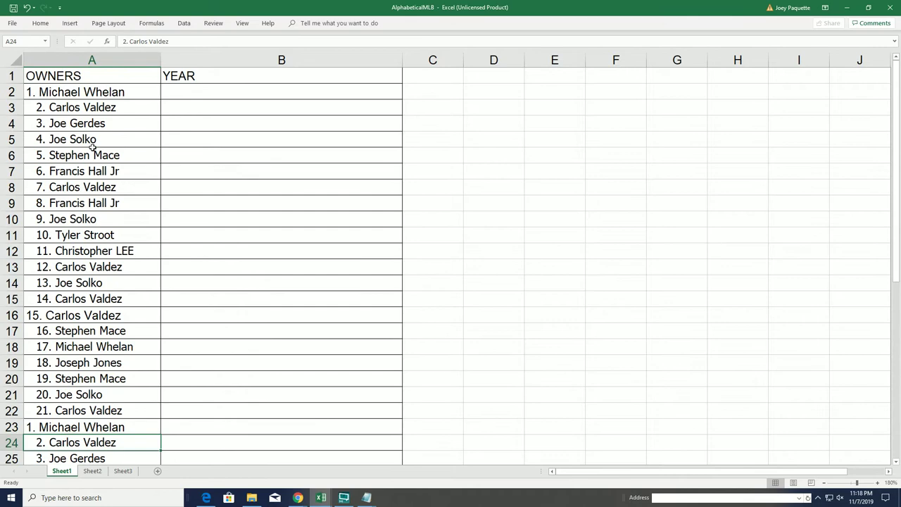
click(185, 92)
right_click(185, 92)
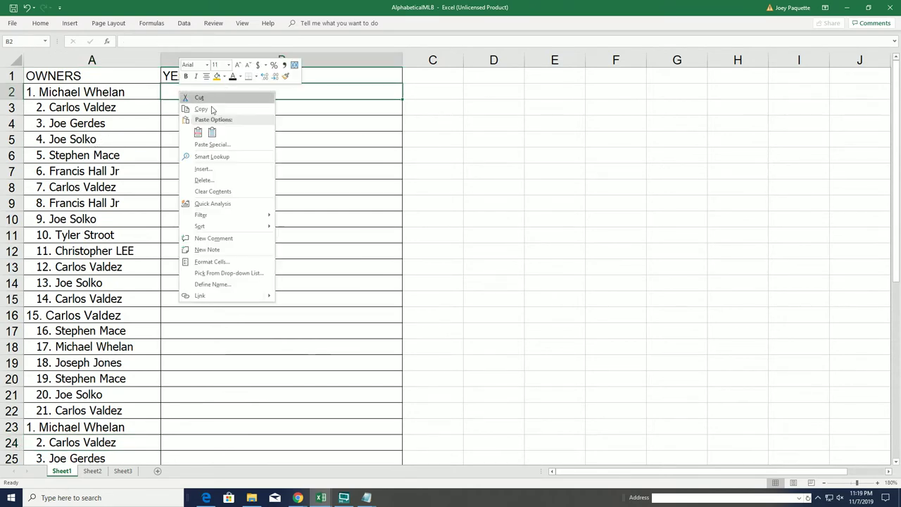
click(211, 130)
click(212, 132)
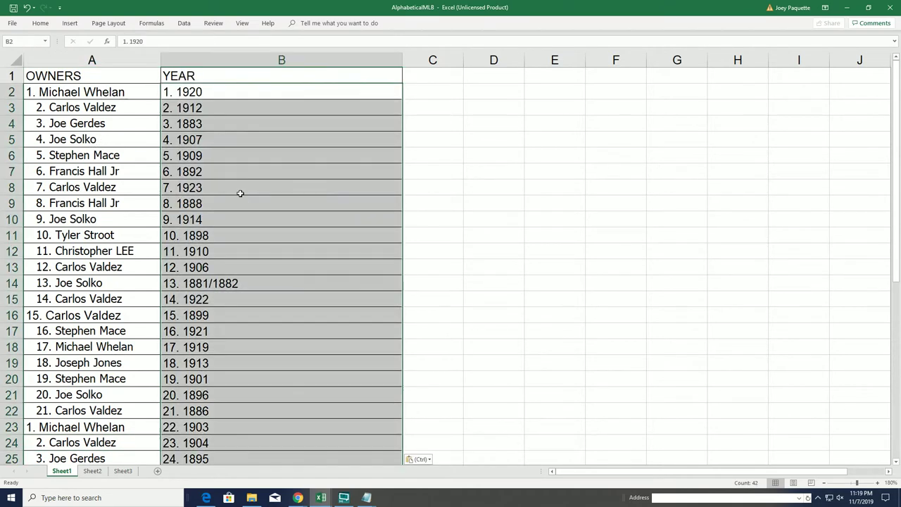
Step: Deselect the pasted years and scroll to confirm they run from 1920 to 1884
scroll(236, 247, down, 8)
click(182, 366)
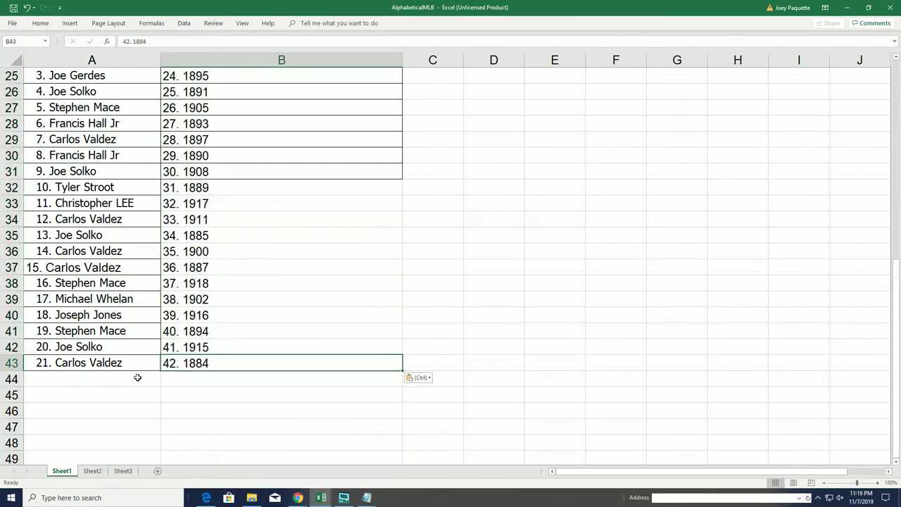
scroll(200, 363, up, 8)
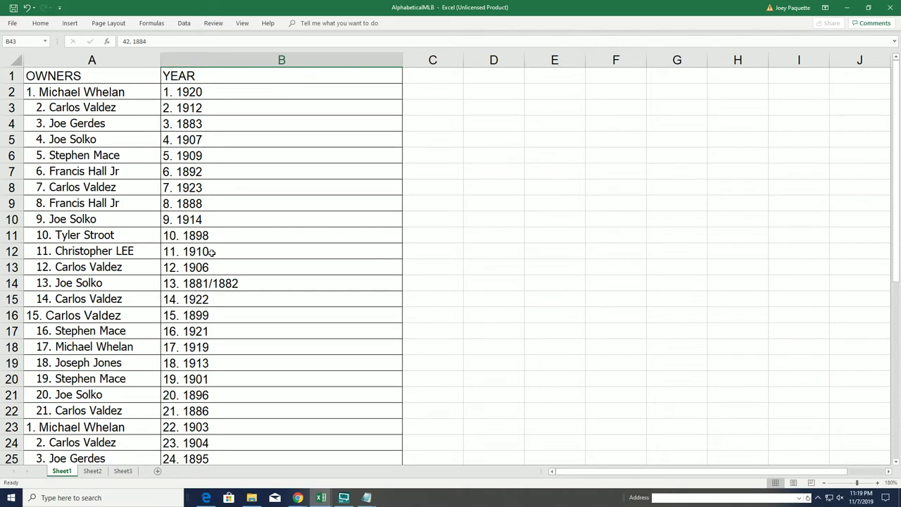
scroll(211, 253, down, 3)
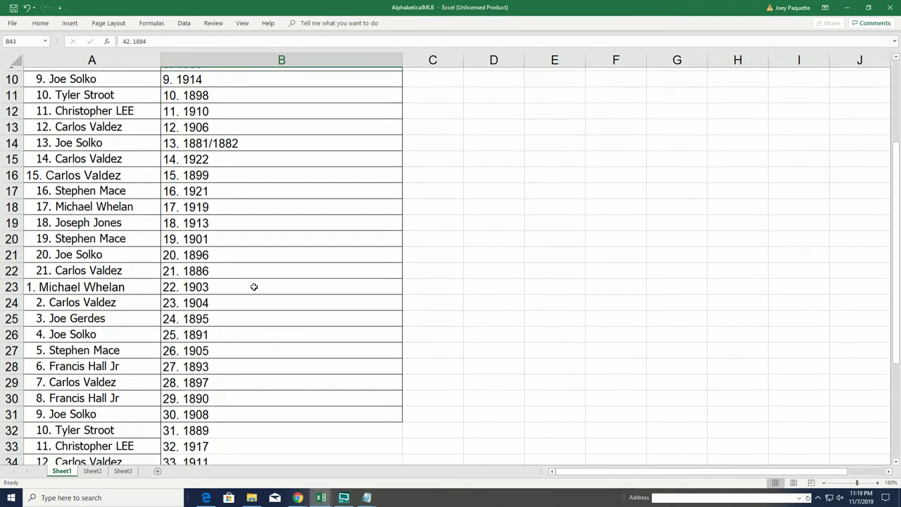
scroll(254, 286, down, 4)
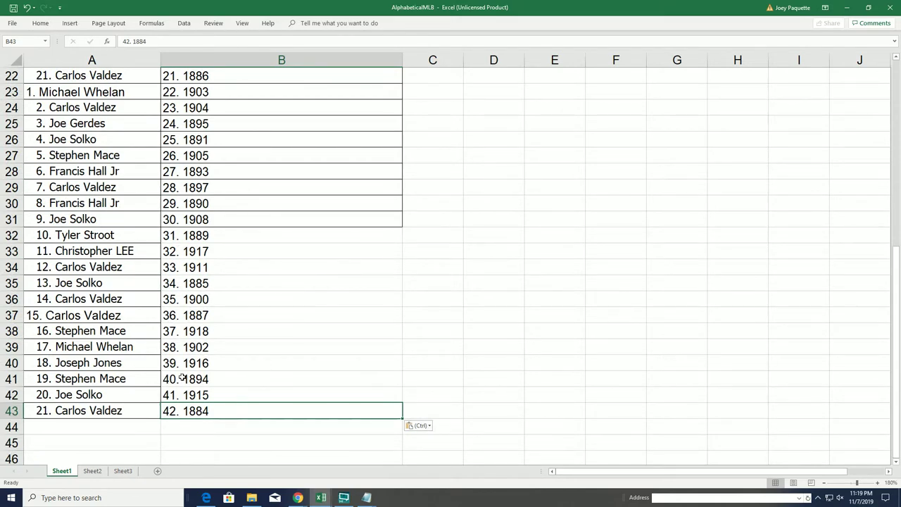
scroll(225, 369, up, 6)
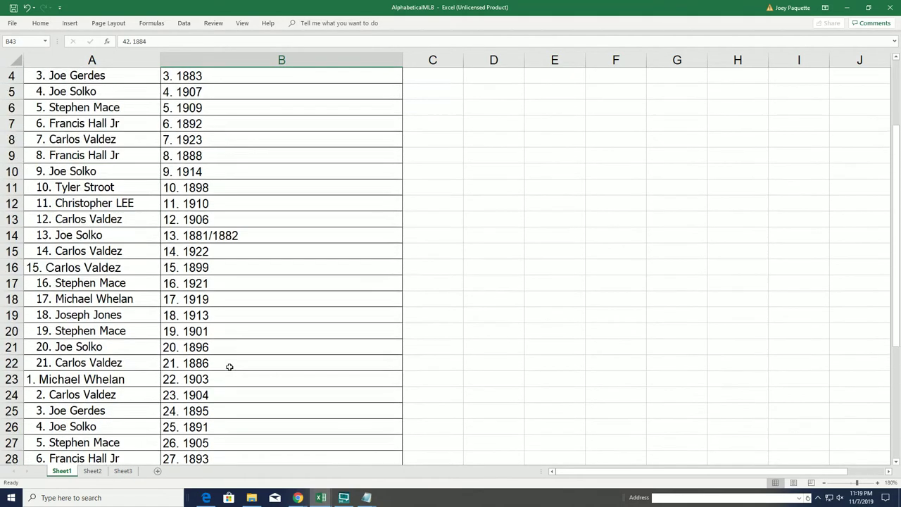
scroll(230, 366, up, 1)
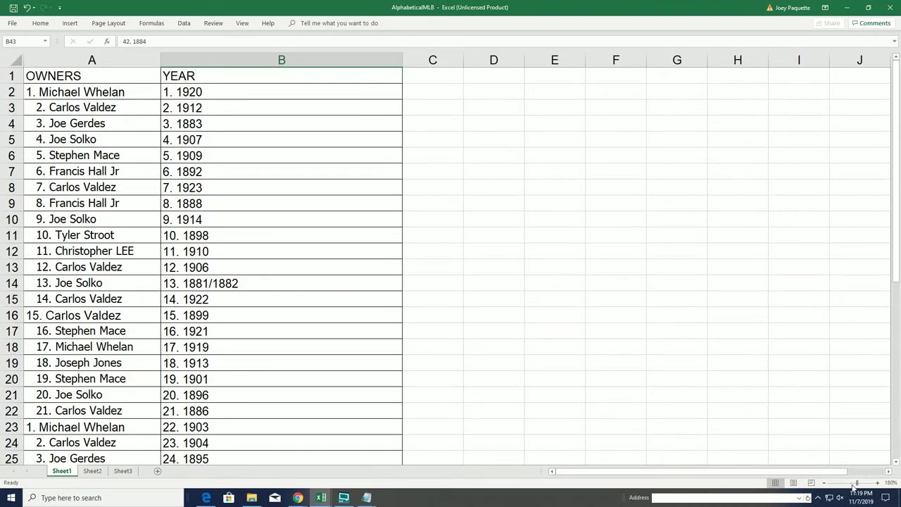
Step: Zoom the sheet out from 180% to 112%
mouse_move(855, 483)
mouse_down()
mouse_move(841, 483)
mouse_move(852, 483)
mouse_up()
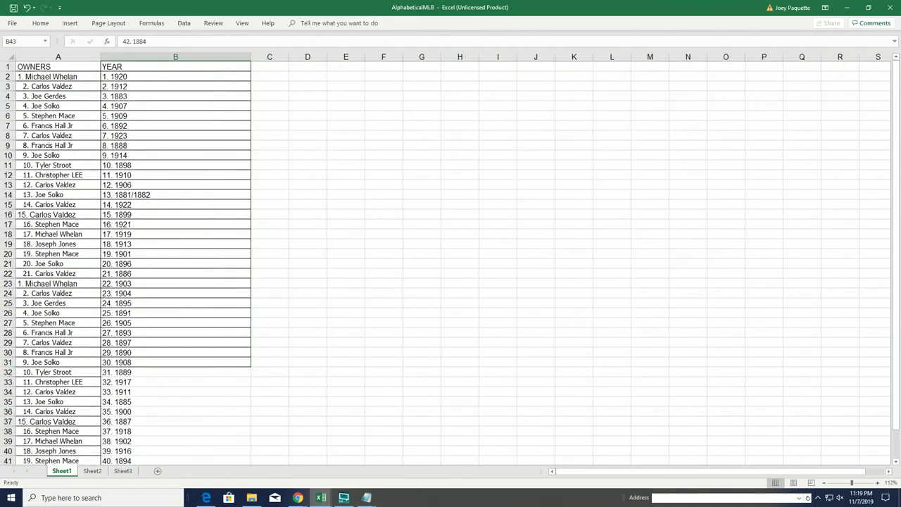